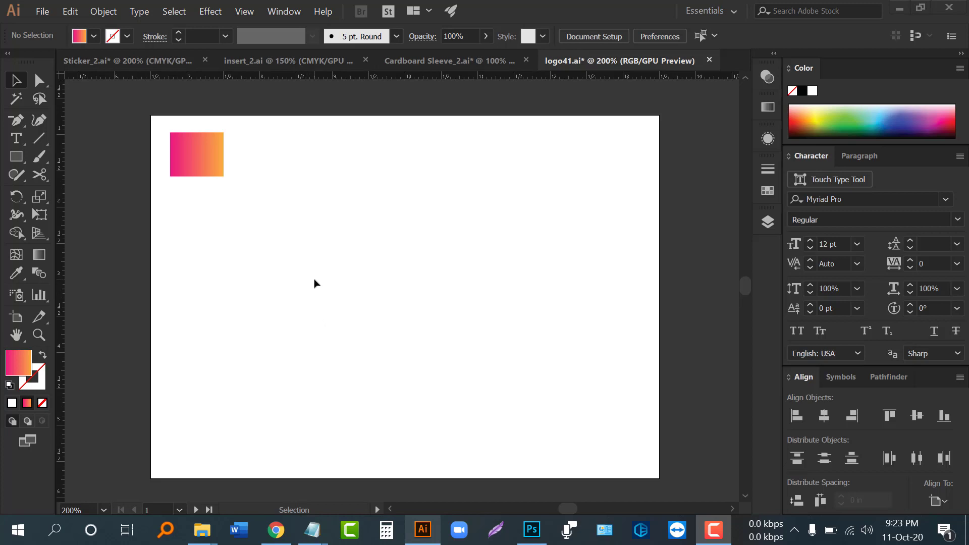
- Add point text 'Hub Ring' on the artboard and enlarge it to about 45 pt
{"action": "left_click", "coordinate": [19, 138]}
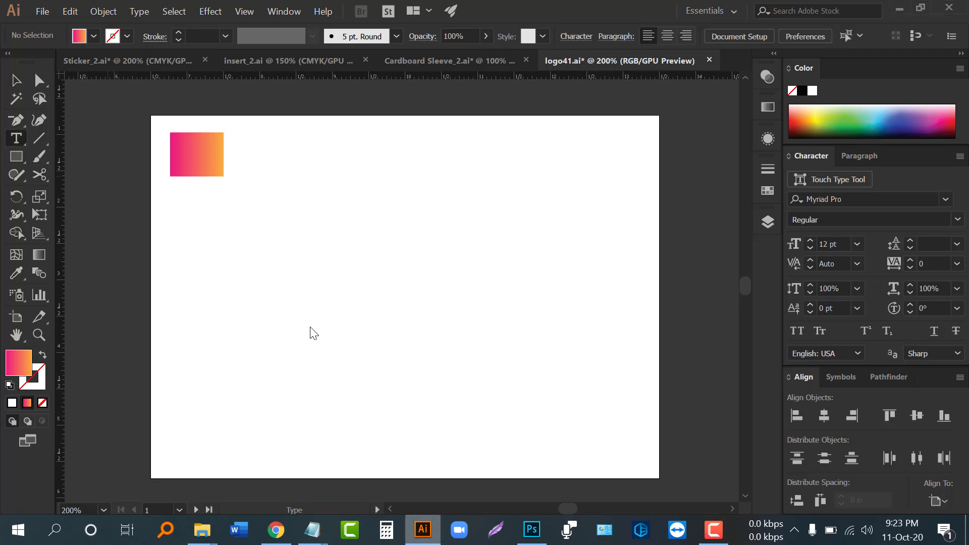
{"action": "left_click", "coordinate": [17, 138]}
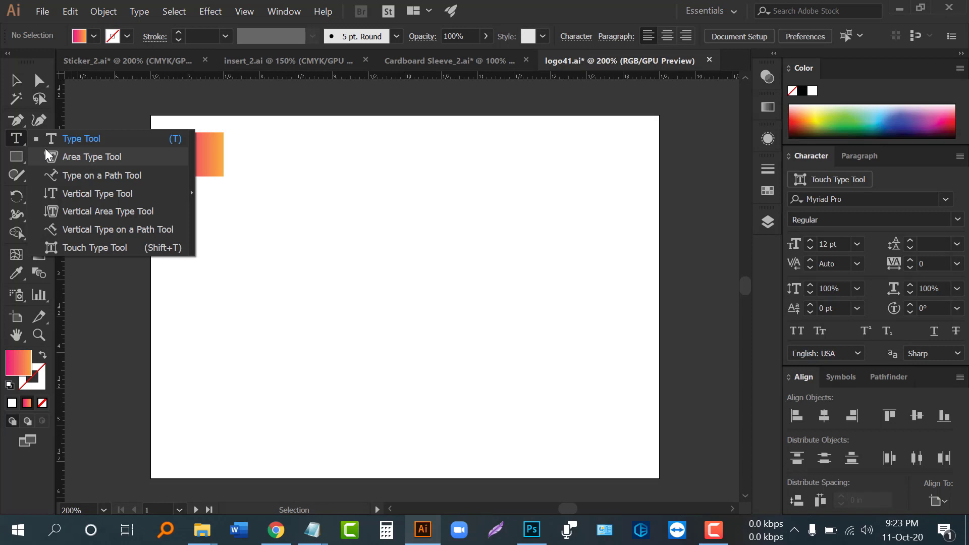
{"action": "left_click", "coordinate": [73, 138]}
{"action": "left_click", "coordinate": [288, 342]}
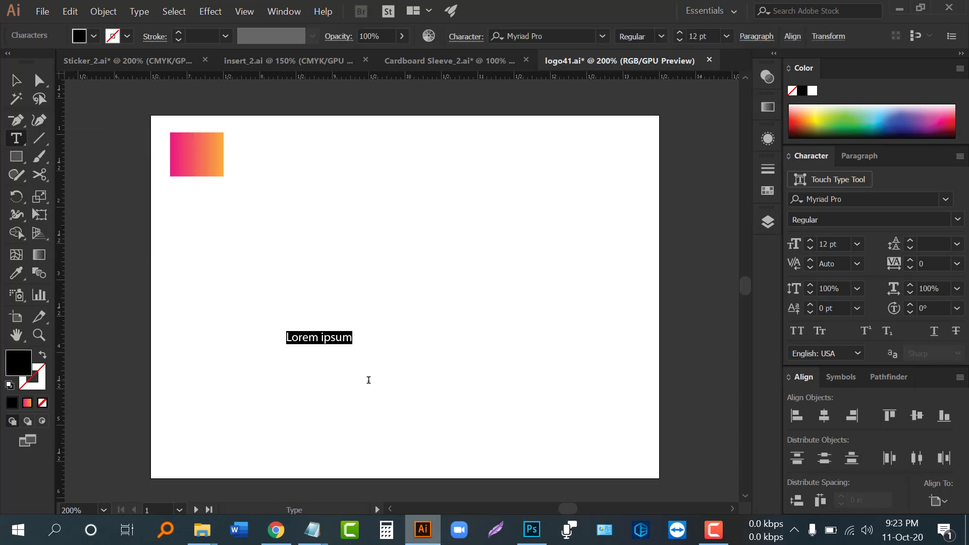
{"action": "type", "text": "Hub Ring"}
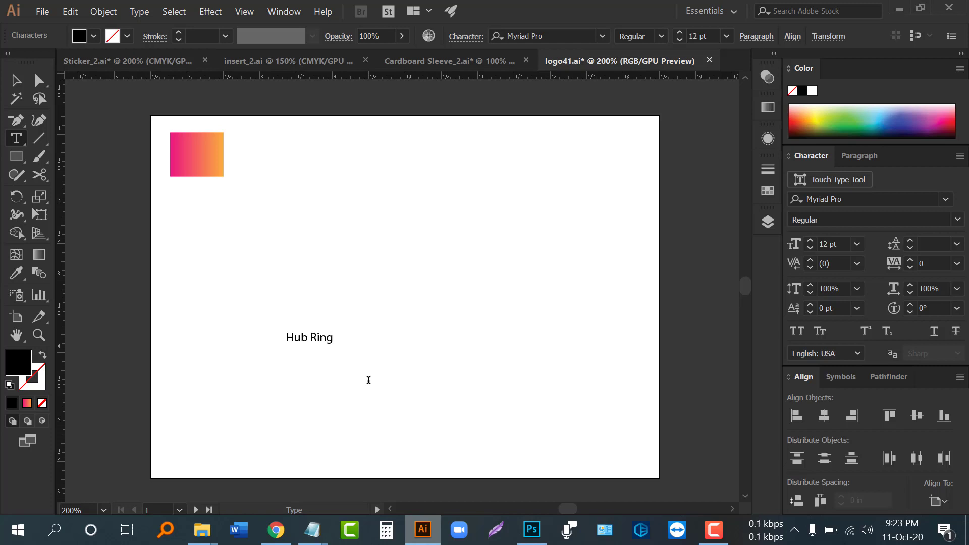
{"action": "left_click", "coordinate": [16, 80]}
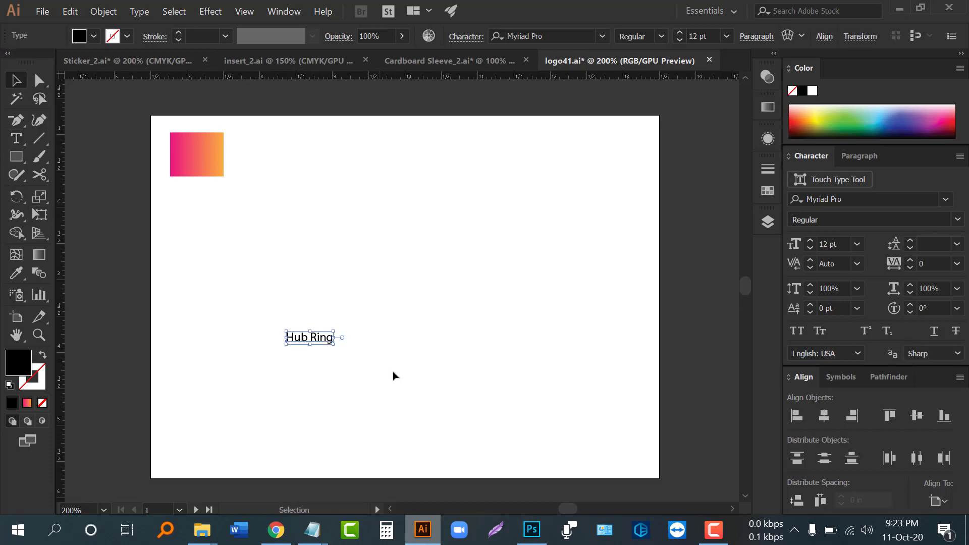
{"action": "left_click_drag", "start_coordinate": [332, 345], "coordinate": [477, 334]}
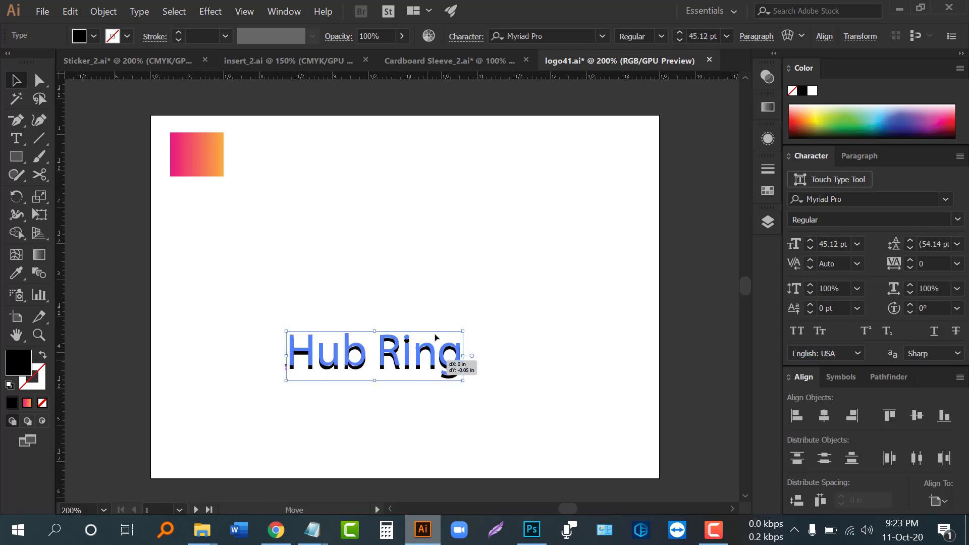
- Duplicate Hub Ring below the original and retype the copy as 'SLOGAN HERE'
{"action": "mouse_move", "coordinate": [414, 317]}
{"action": "left_mouse_down"}
{"action": "mouse_move", "coordinate": [433, 358]}
{"action": "mouse_move", "coordinate": [384, 353]}
{"action": "left_mouse_up"}
{"action": "double_click", "coordinate": [380, 352]}
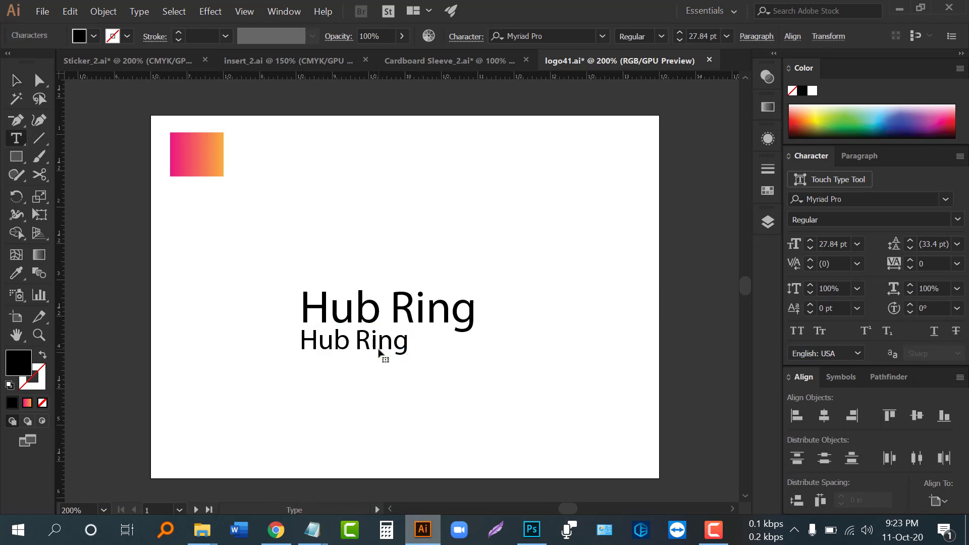
{"action": "key", "text": "ctrl+a"}
{"action": "type", "text": "SLOGAN HERE"}
{"action": "key", "text": "Escape"}
- Move both text lines lower right and add a spare Hub Ring copy above
{"action": "left_click_drag", "start_coordinate": [338, 283], "coordinate": [435, 371]}
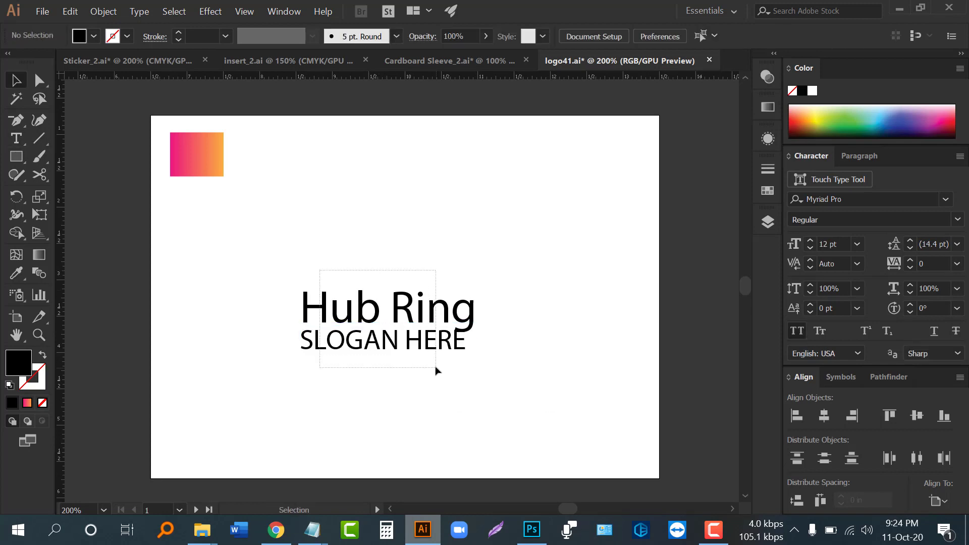
{"action": "left_click_drag", "start_coordinate": [420, 306], "coordinate": [452, 353]}
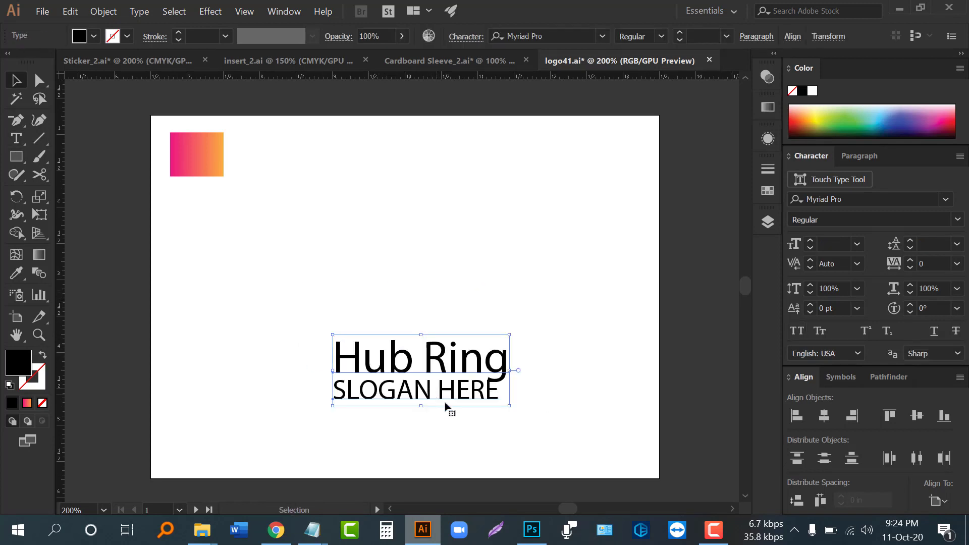
{"action": "left_click", "coordinate": [432, 444]}
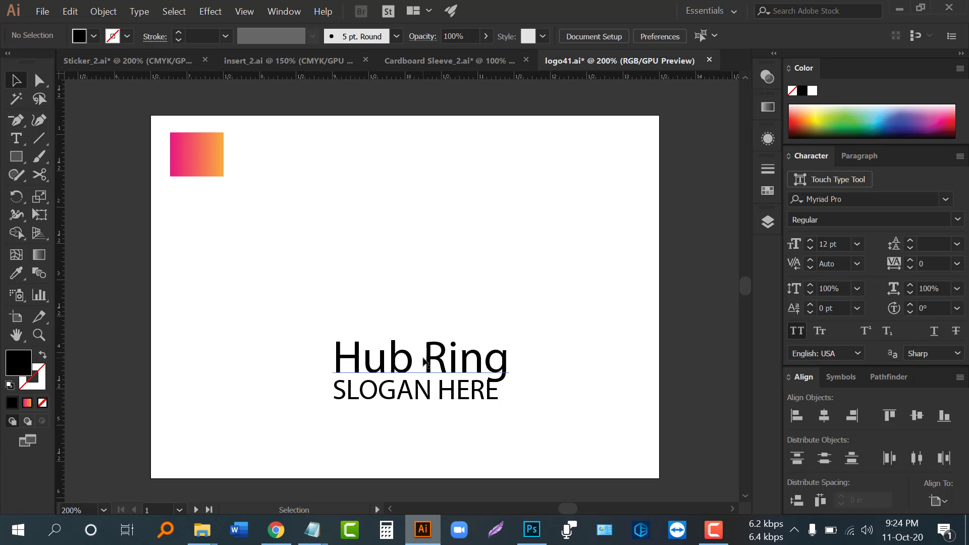
{"action": "left_click_drag", "start_coordinate": [425, 367], "coordinate": [426, 298]}
- Retype the top copy as 'HR' and position it above Hub Ring
{"action": "double_click", "coordinate": [428, 300]}
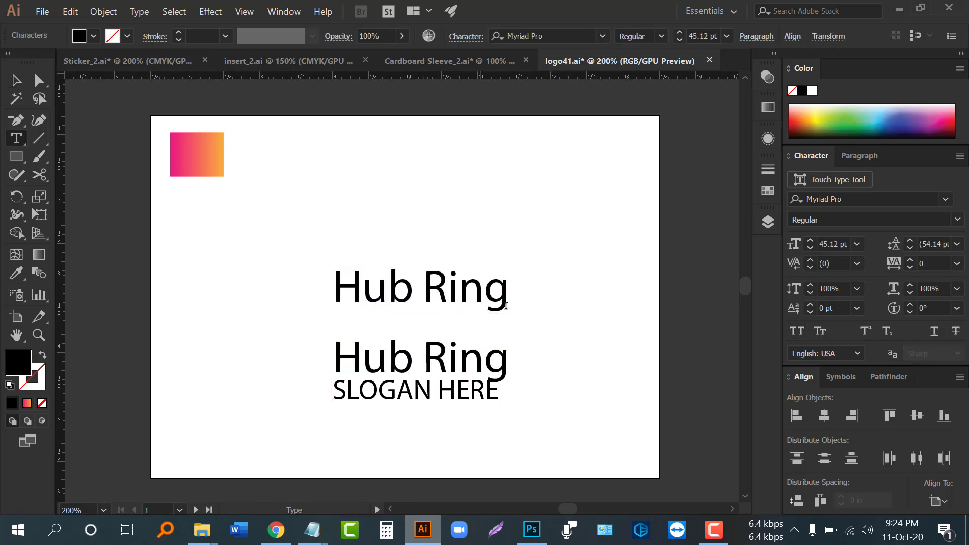
{"action": "key", "text": "ctrl+a"}
{"action": "type", "text": "HR"}
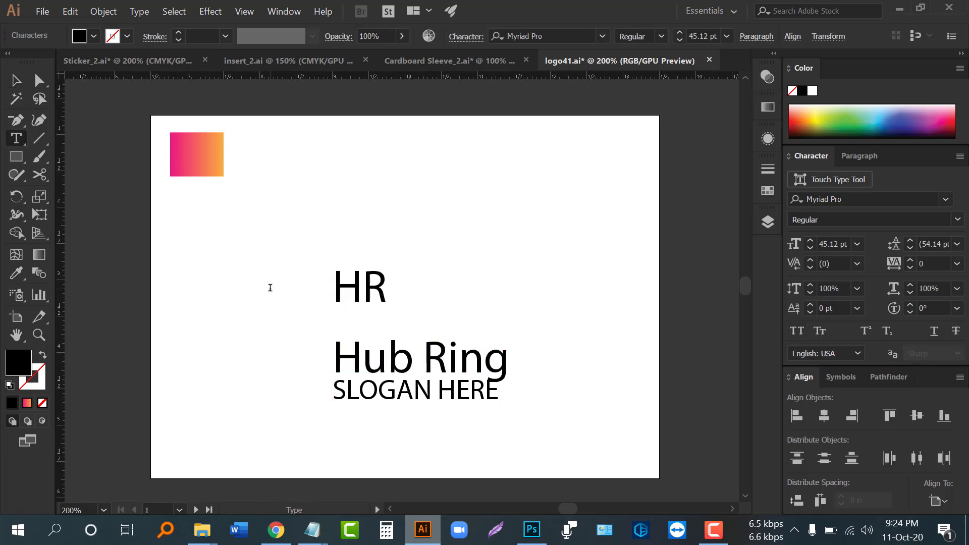
{"action": "left_click", "coordinate": [16, 79]}
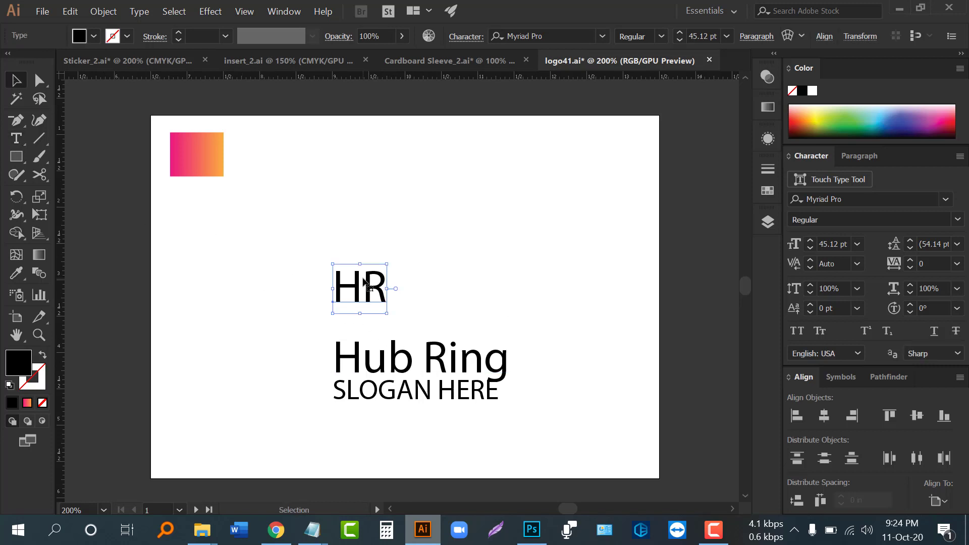
{"action": "left_click_drag", "start_coordinate": [346, 314], "coordinate": [382, 314]}
{"action": "left_click_drag", "start_coordinate": [539, 231], "coordinate": [464, 209]}
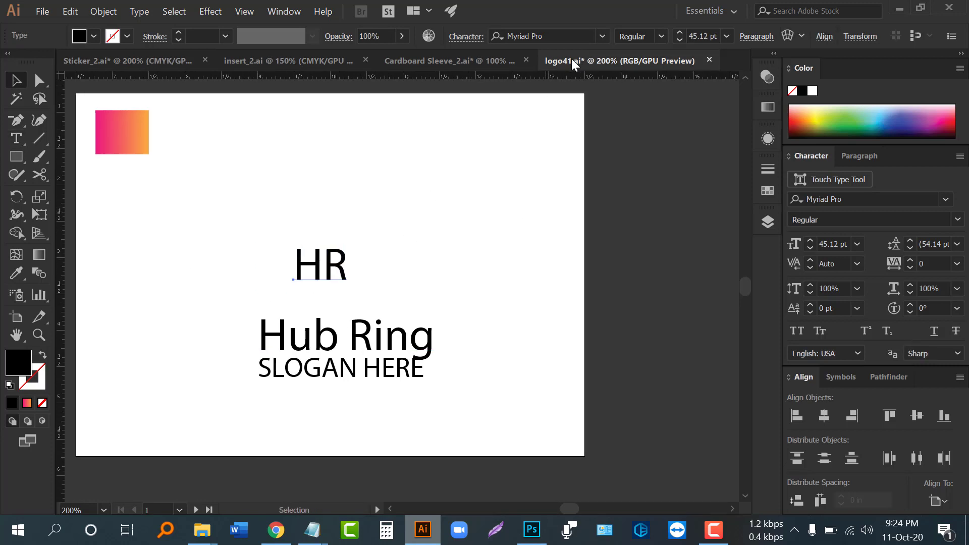
- Set the HR text in the Russo One font
{"action": "left_click", "coordinate": [602, 36]}
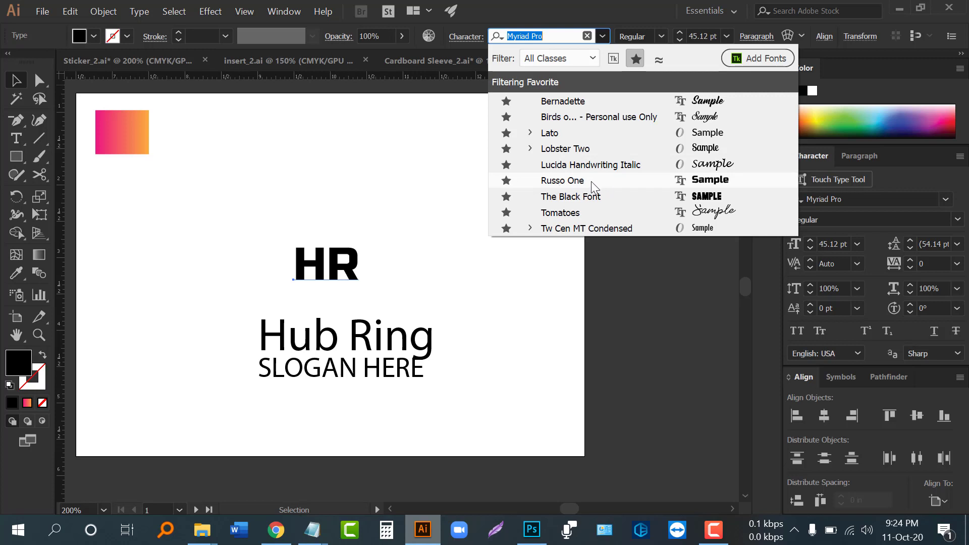
{"action": "left_click", "coordinate": [592, 181]}
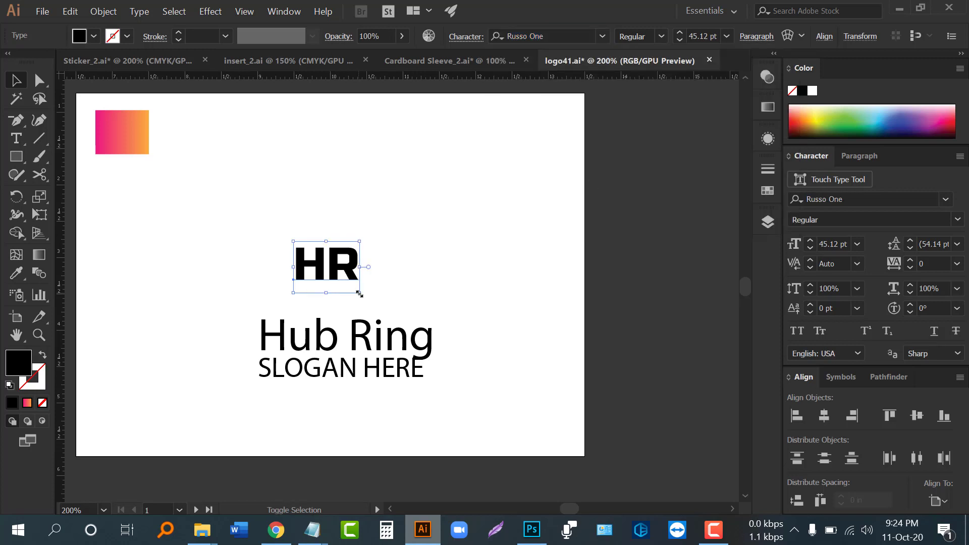
{"action": "left_click", "coordinate": [487, 268]}
{"action": "scroll", "coordinate": [505, 353], "scroll_direction": "left", "scroll_amount": 3}
- Move the Hub Ring and slogan group off the artboard and enlarge the HR lettering
{"action": "left_click", "coordinate": [485, 345]}
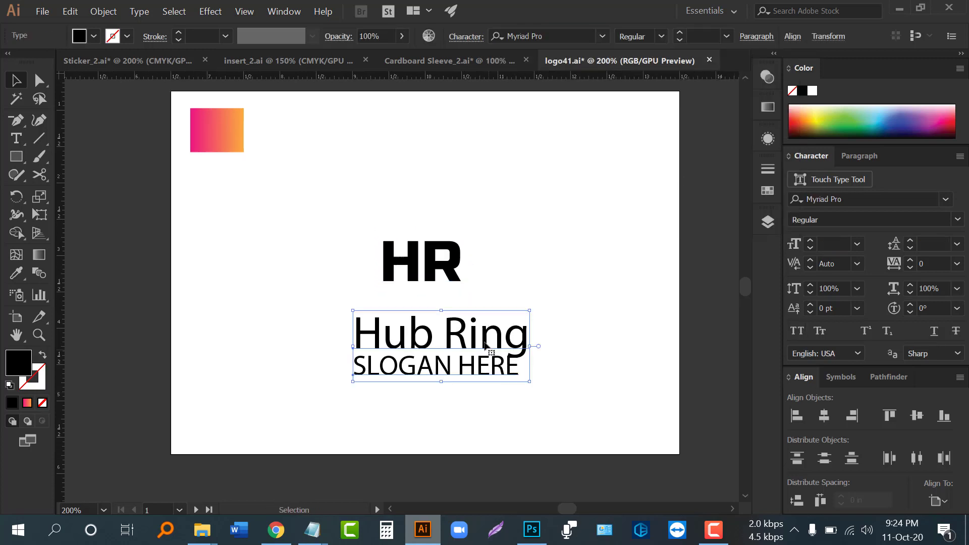
{"action": "left_click_drag", "start_coordinate": [485, 345], "coordinate": [160, 320]}
{"action": "left_click", "coordinate": [303, 357]}
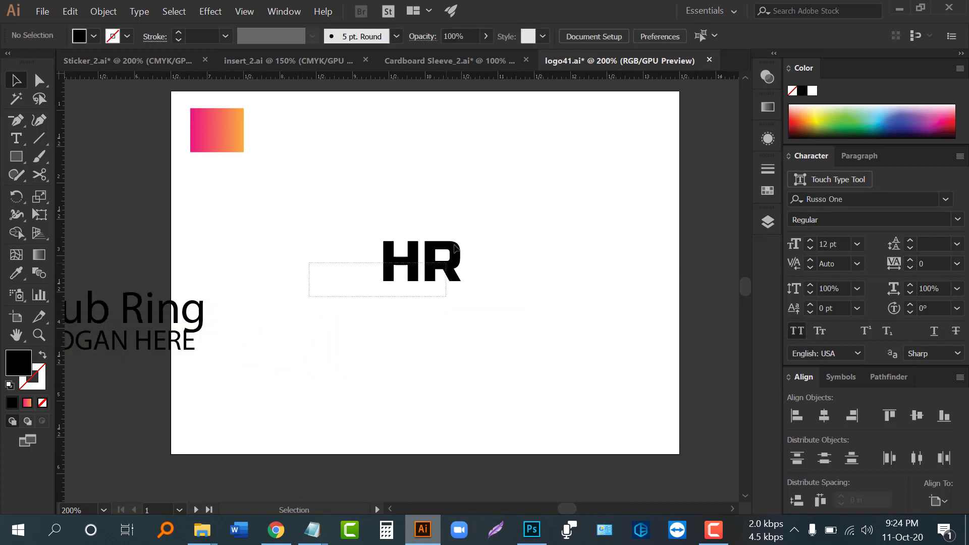
{"action": "mouse_move", "coordinate": [440, 280]}
{"action": "left_mouse_down"}
{"action": "mouse_move", "coordinate": [440, 252]}
{"action": "mouse_move", "coordinate": [476, 279]}
{"action": "left_mouse_up"}
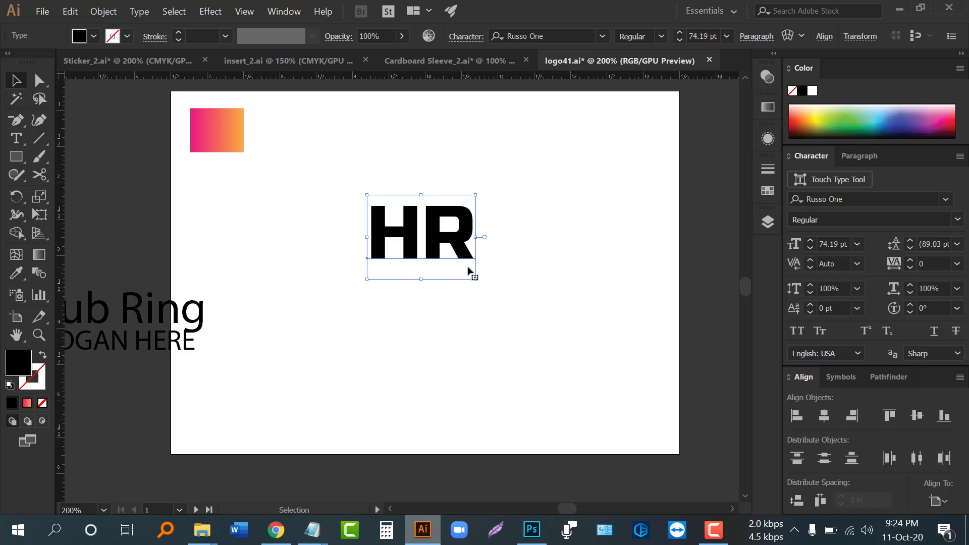
- Convert the HR text to outlines and scale it up around its centre
{"action": "key", "text": "ctrl"}
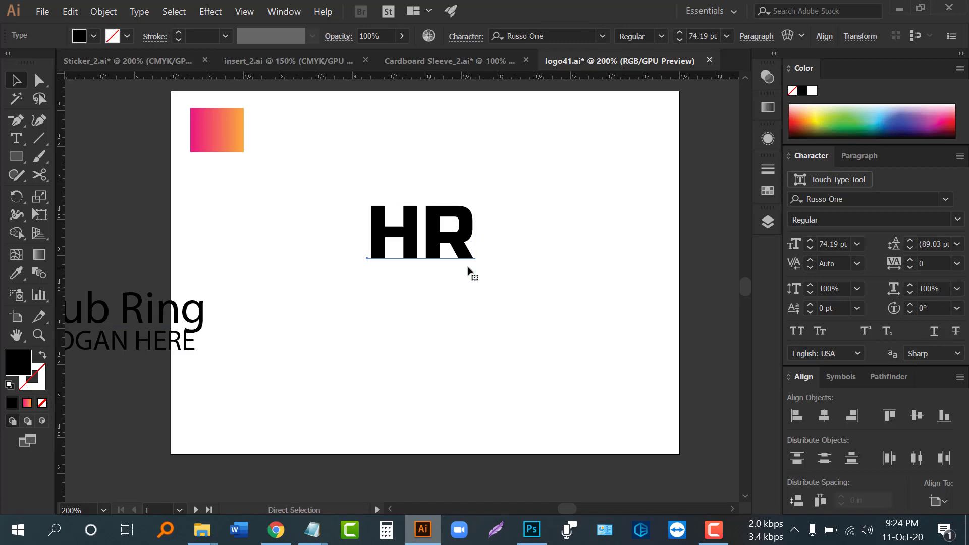
{"action": "left_click", "coordinate": [438, 233]}
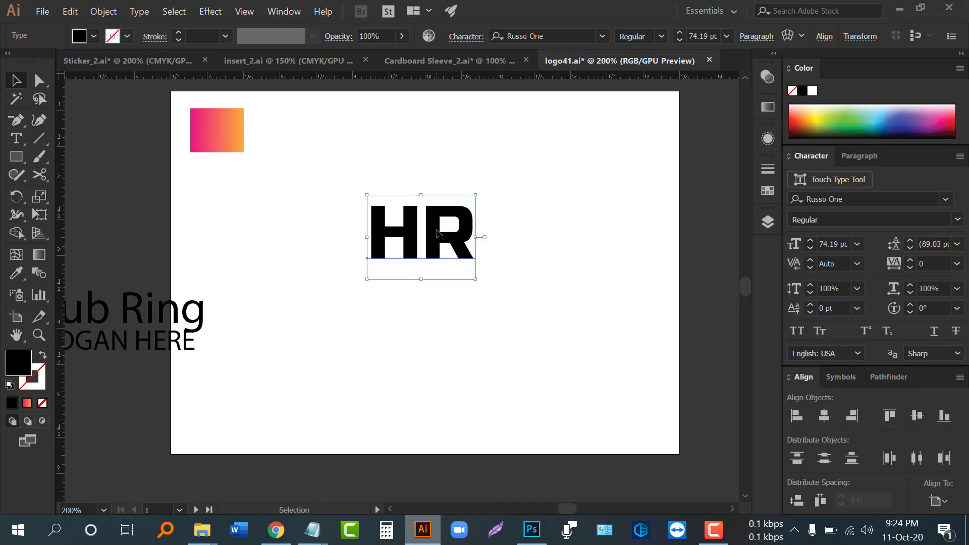
{"action": "right_click", "coordinate": [438, 234]}
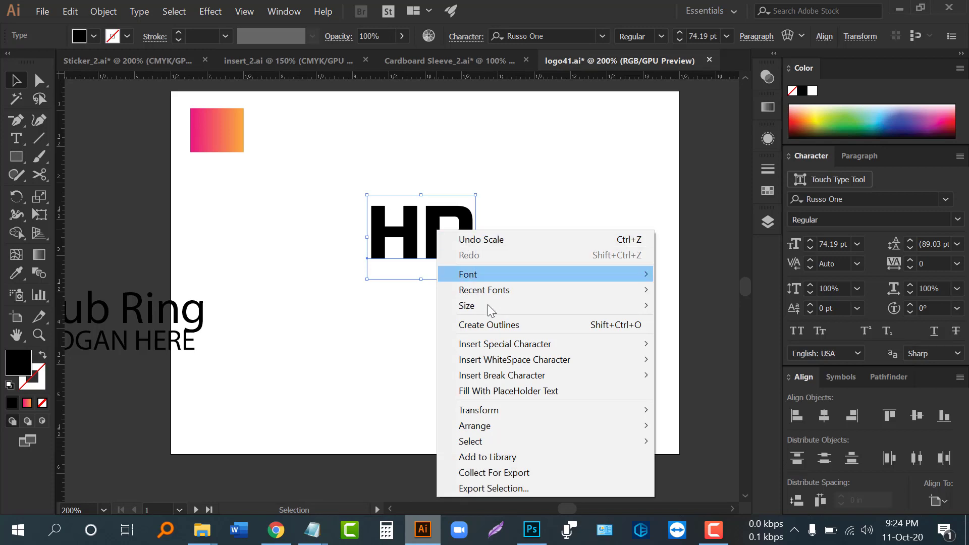
{"action": "left_click", "coordinate": [493, 326]}
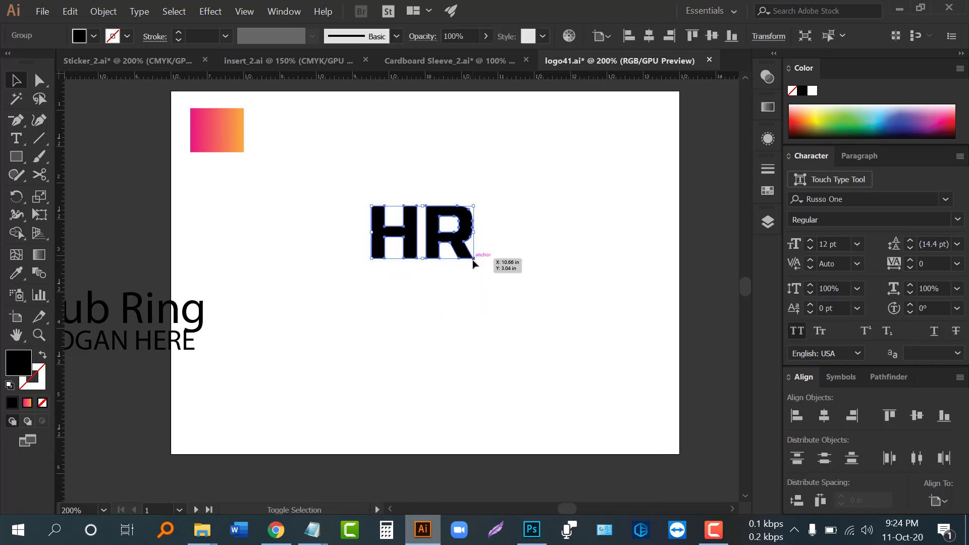
{"action": "mouse_move", "coordinate": [473, 258]}
{"action": "left_mouse_down"}
{"action": "mouse_move", "coordinate": [496, 270]}
{"action": "mouse_move", "coordinate": [474, 261]}
{"action": "left_mouse_up"}
{"action": "left_click", "coordinate": [315, 206]}
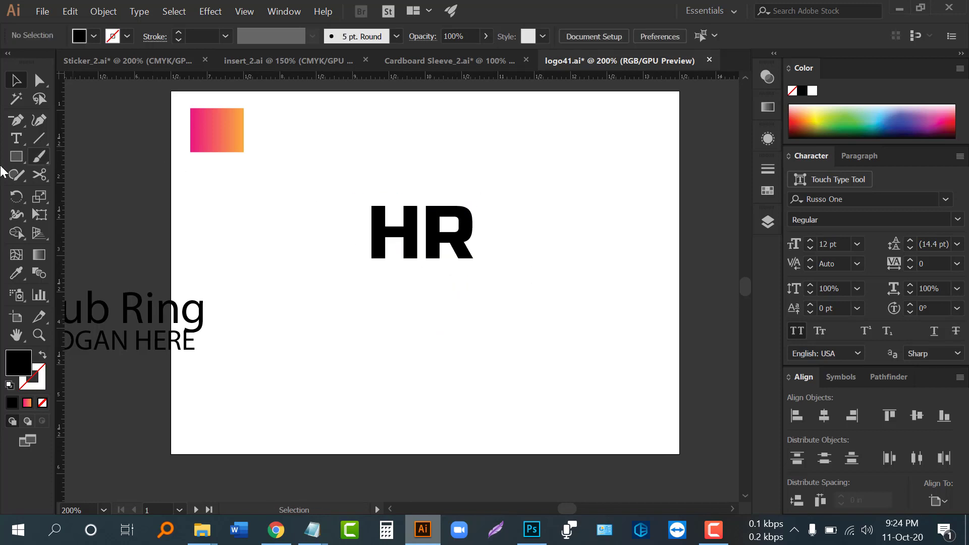
{"action": "left_click_drag", "start_coordinate": [16, 160], "coordinate": [66, 193]}
- Draw a circle around HR as an unfilled 7 pt outline, shrinking it slightly
{"action": "left_click_drag", "start_coordinate": [421, 233], "coordinate": [504, 272]}
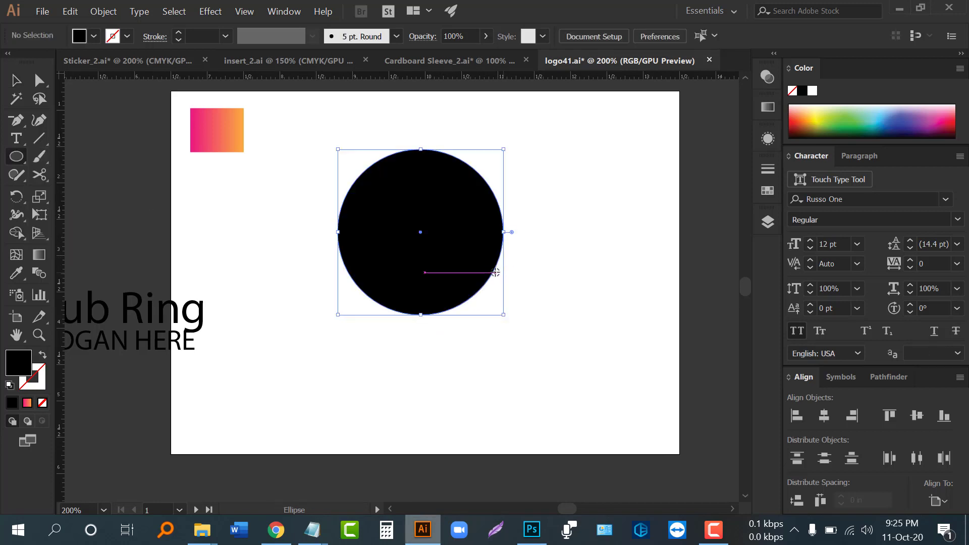
{"action": "left_click", "coordinate": [42, 355]}
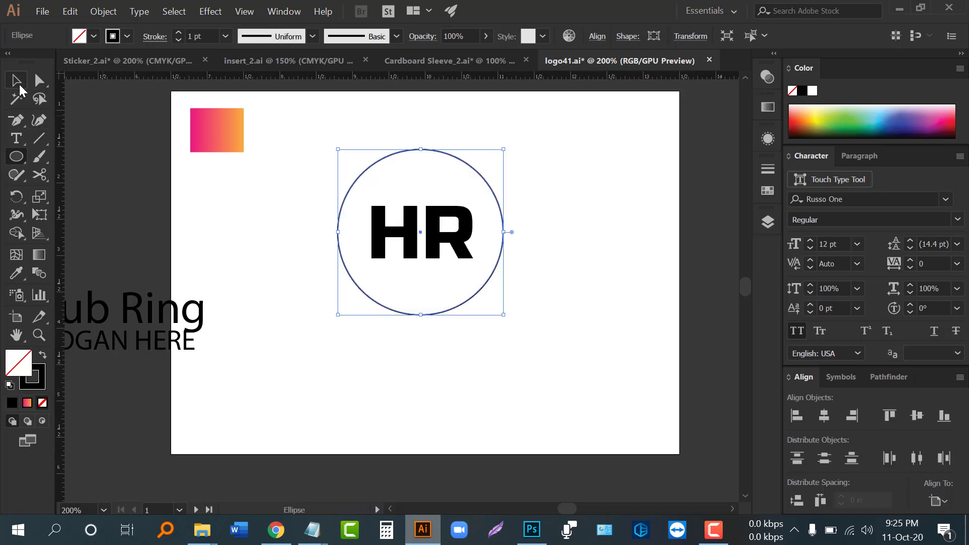
{"action": "left_click", "coordinate": [16, 80]}
{"action": "left_click", "coordinate": [178, 32]}
{"action": "left_click", "coordinate": [179, 32]}
{"action": "left_click", "coordinate": [178, 33]}
{"action": "left_click", "coordinate": [179, 32]}
{"action": "left_click", "coordinate": [179, 33]}
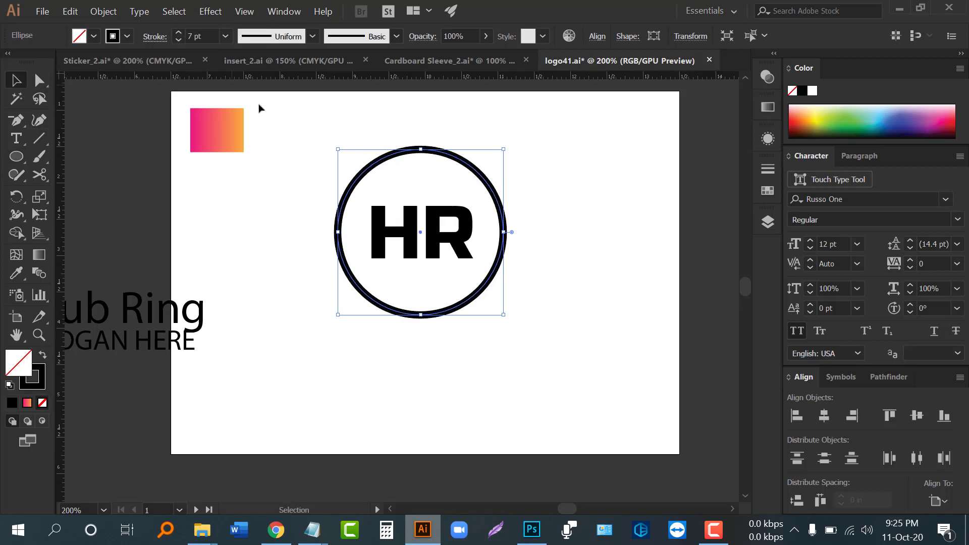
{"action": "left_click_drag", "start_coordinate": [336, 153], "coordinate": [348, 160]}
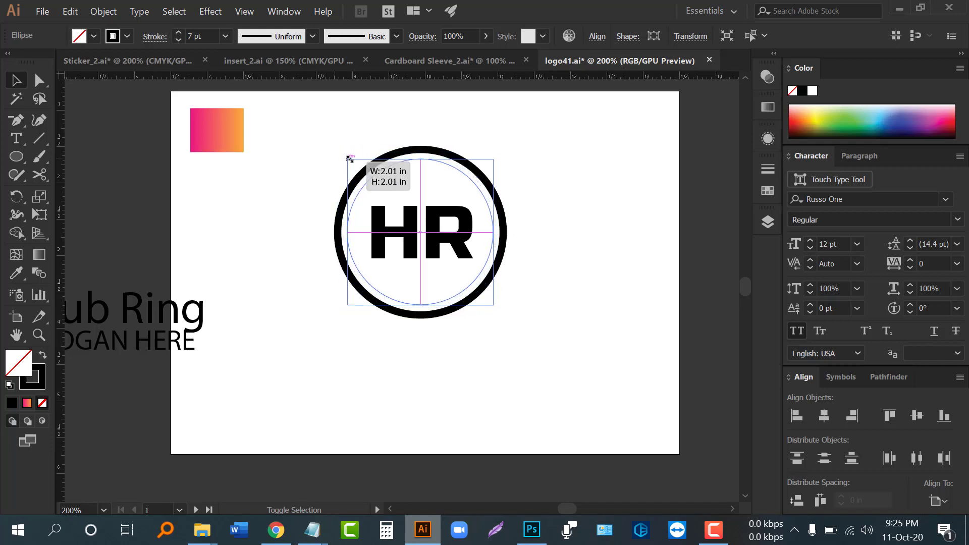
{"action": "scroll", "coordinate": [409, 263], "scroll_direction": "up", "scroll_amount": 1}
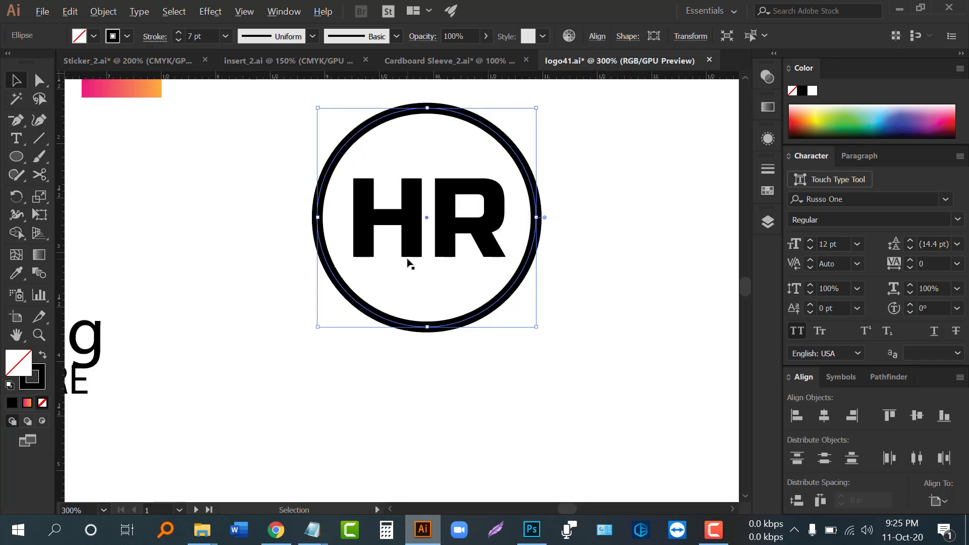
{"action": "left_click", "coordinate": [253, 241]}
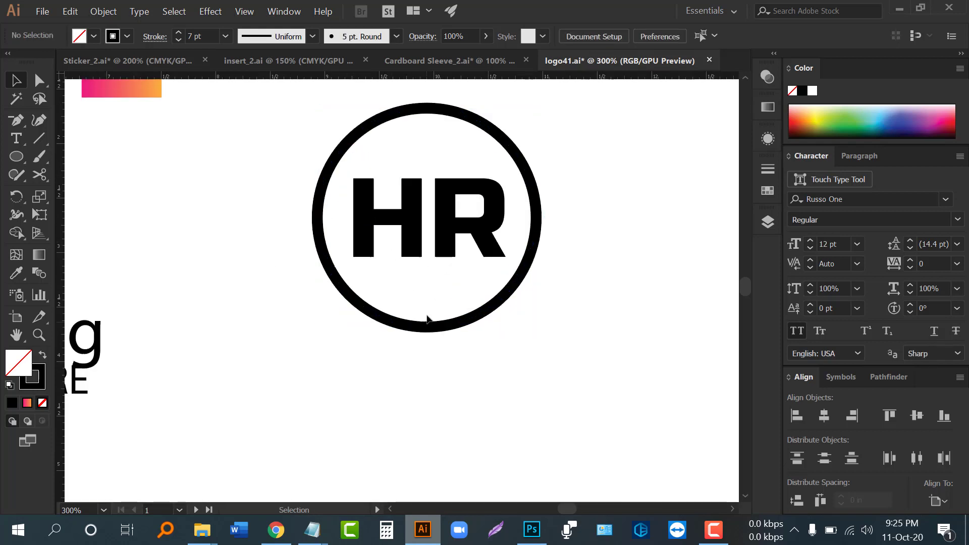
- Select HR and the circle and align them horizontally centred
{"action": "left_click", "coordinate": [369, 247]}
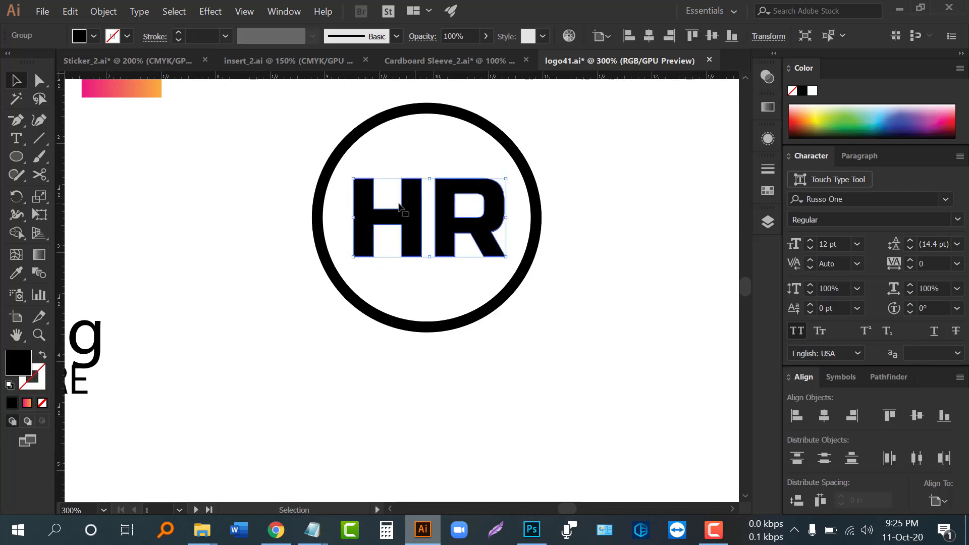
{"action": "left_click", "coordinate": [423, 108], "text": "shift"}
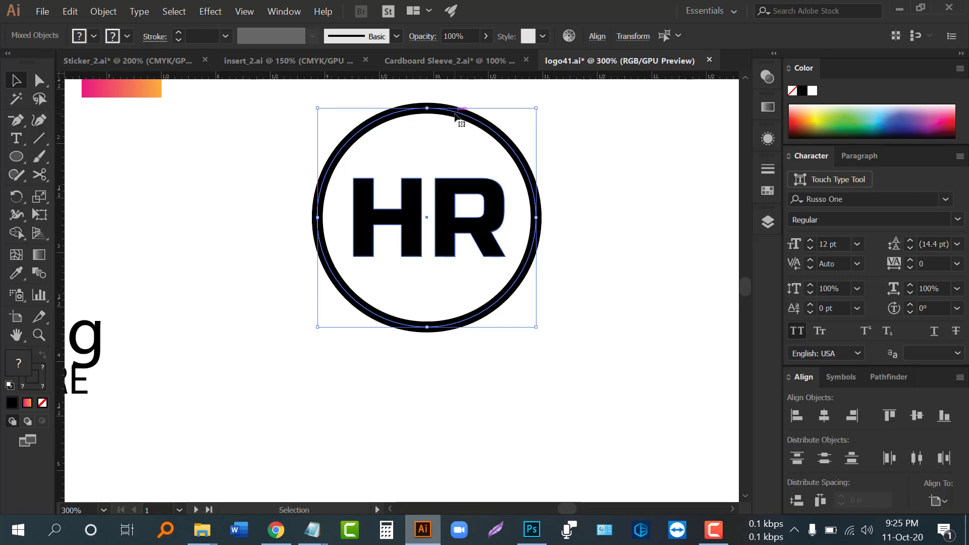
{"action": "left_click", "coordinate": [828, 419]}
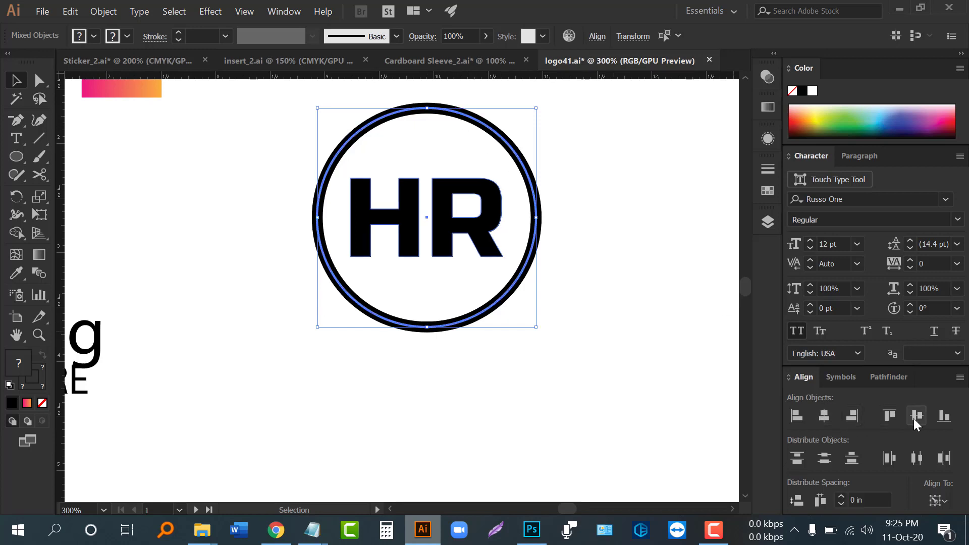
{"action": "left_click", "coordinate": [549, 367]}
{"action": "left_click", "coordinate": [456, 223]}
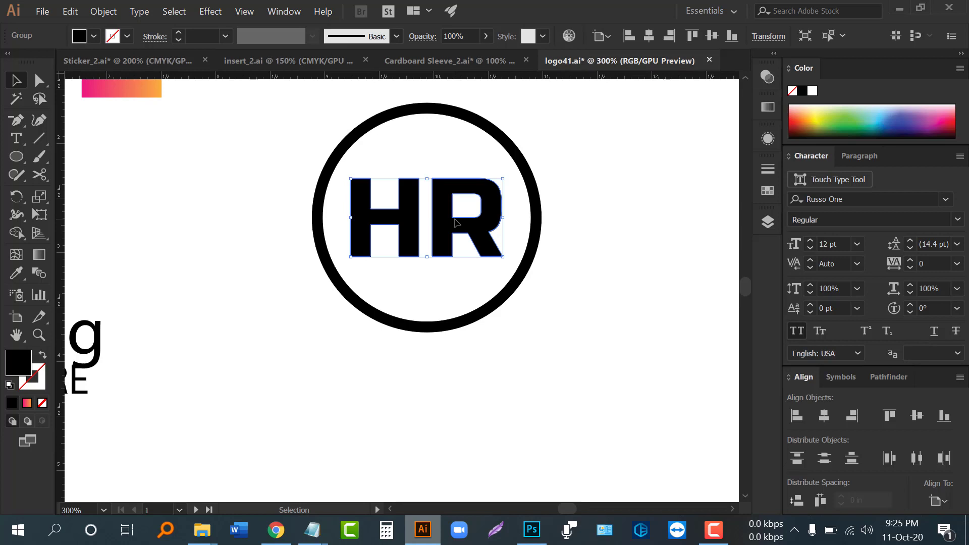
- Ungroup the HR monogram into separate H and R shapes
{"action": "right_click", "coordinate": [456, 223]}
{"action": "left_click", "coordinate": [470, 329]}
{"action": "left_click", "coordinate": [470, 401]}
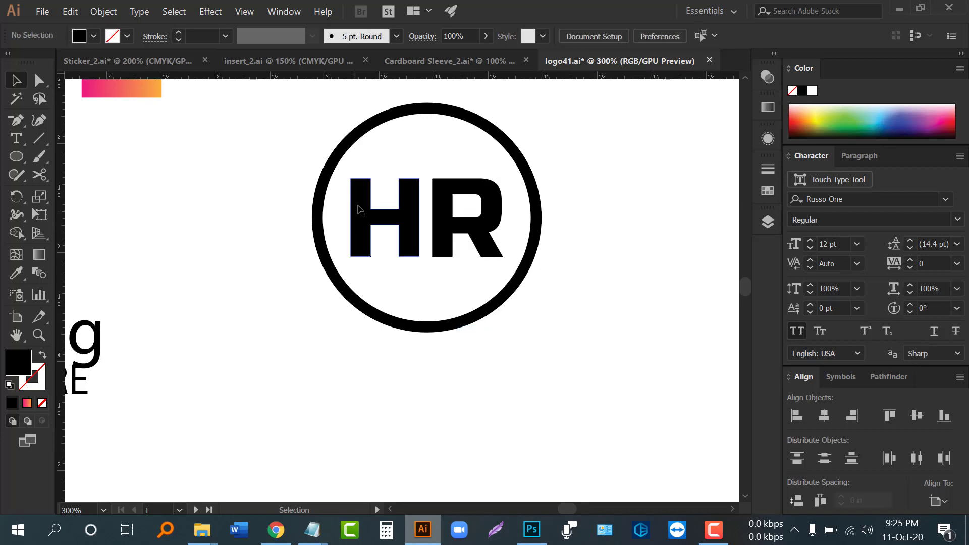
{"action": "left_click", "coordinate": [362, 210]}
{"action": "left_click", "coordinate": [454, 231]}
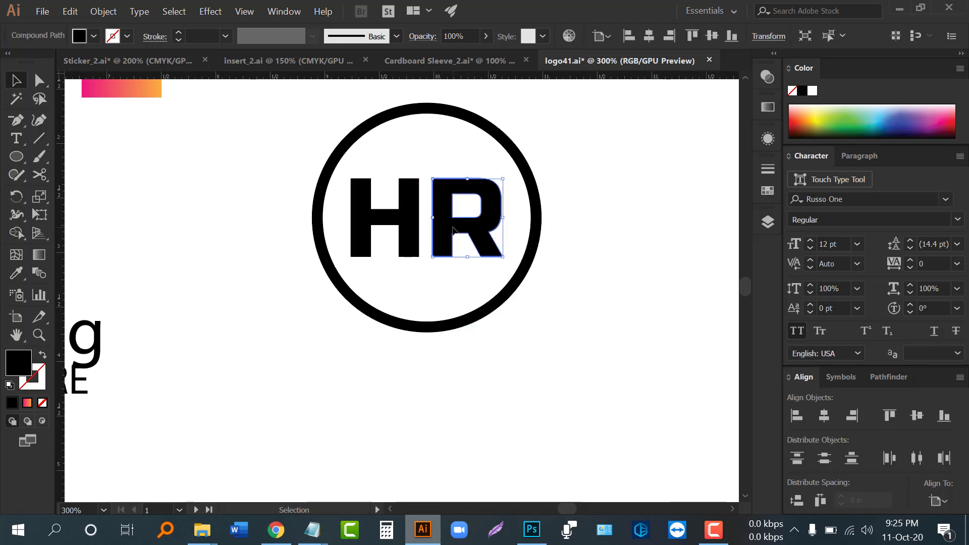
{"action": "left_click", "coordinate": [253, 201]}
{"action": "left_click", "coordinate": [39, 82]}
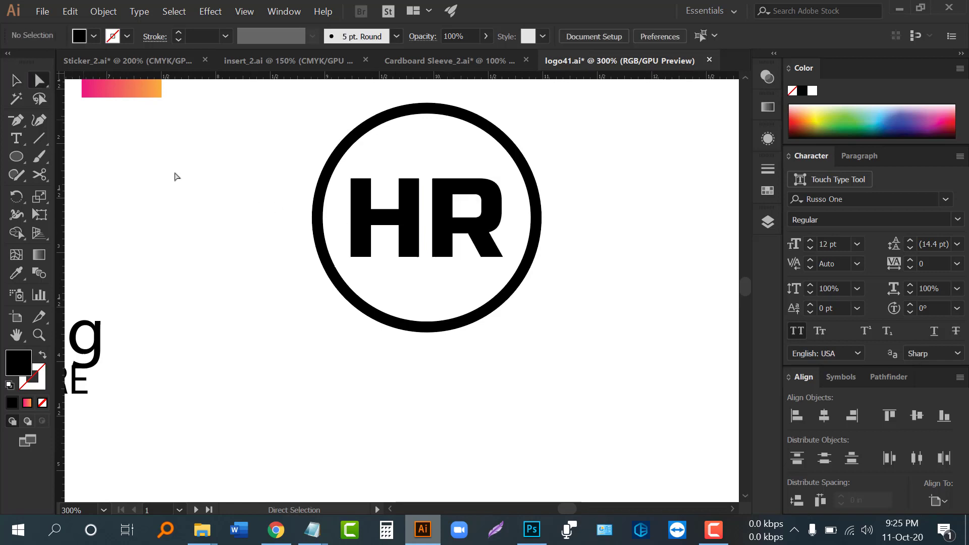
- Drag the H's left-leg anchors and the R's leg anchor down past the circle
{"action": "left_click", "coordinate": [351, 257]}
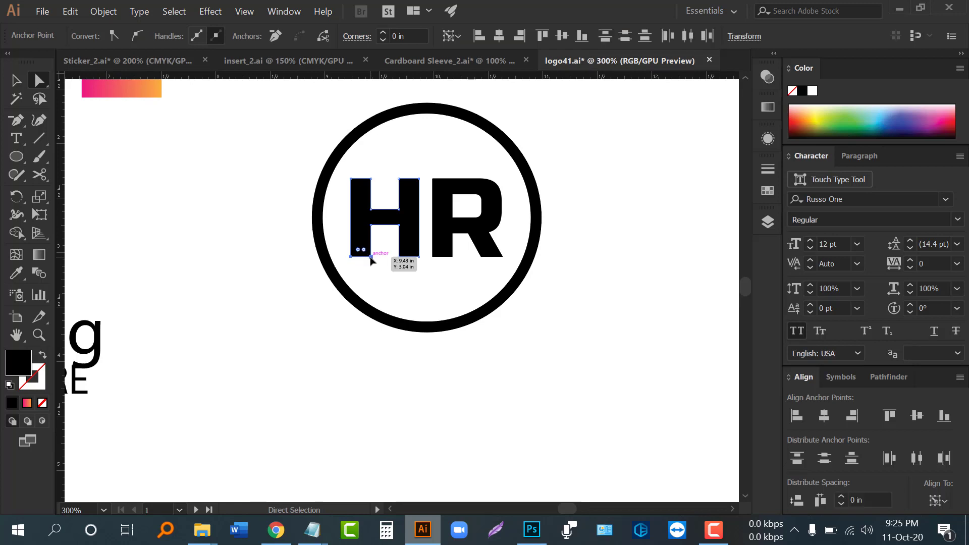
{"action": "left_click_drag", "start_coordinate": [371, 257], "coordinate": [372, 338]}
{"action": "left_click", "coordinate": [418, 341]}
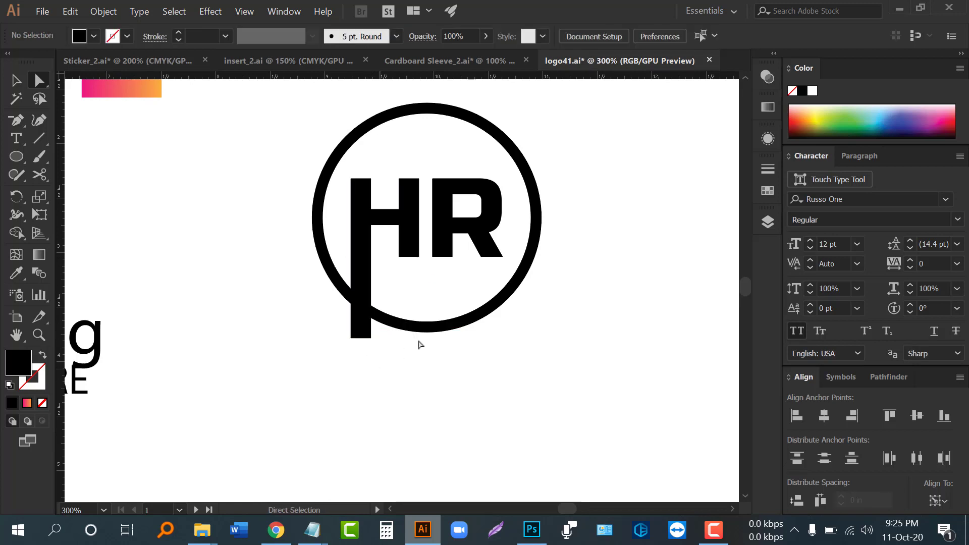
{"action": "left_click", "coordinate": [503, 258]}
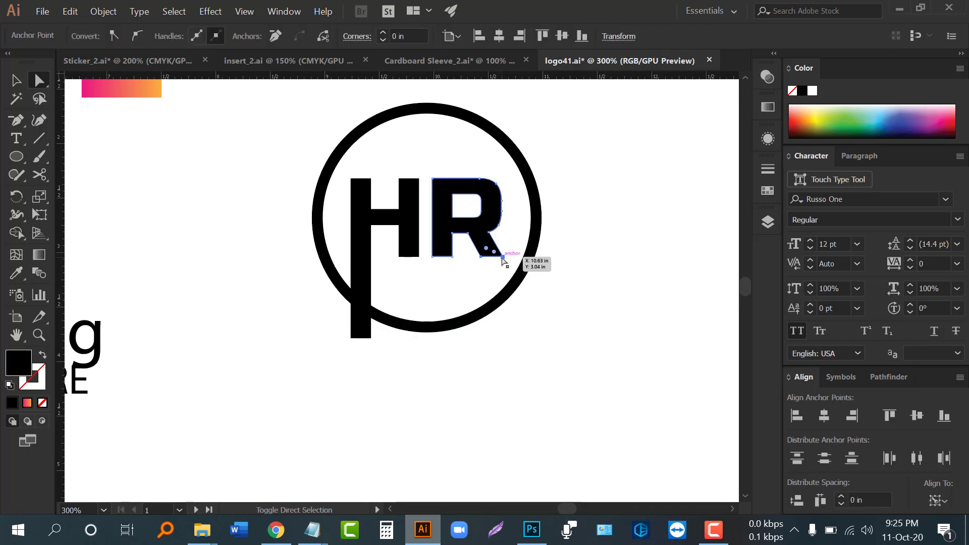
{"action": "left_click_drag", "start_coordinate": [502, 259], "coordinate": [532, 313]}
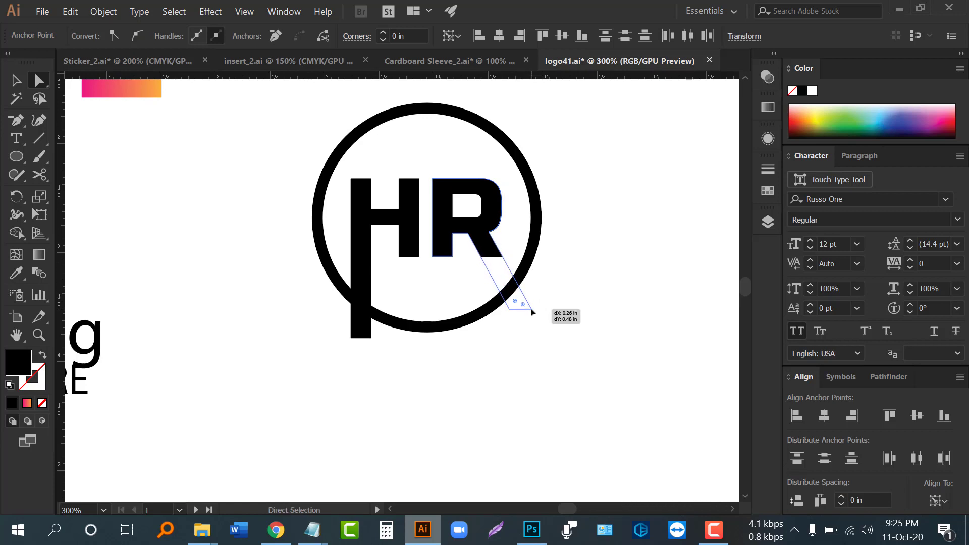
{"action": "key", "text": "v"}
{"action": "left_click", "coordinate": [253, 289]}
{"action": "scroll", "coordinate": [259, 302], "scroll_direction": "up", "scroll_amount": 2}
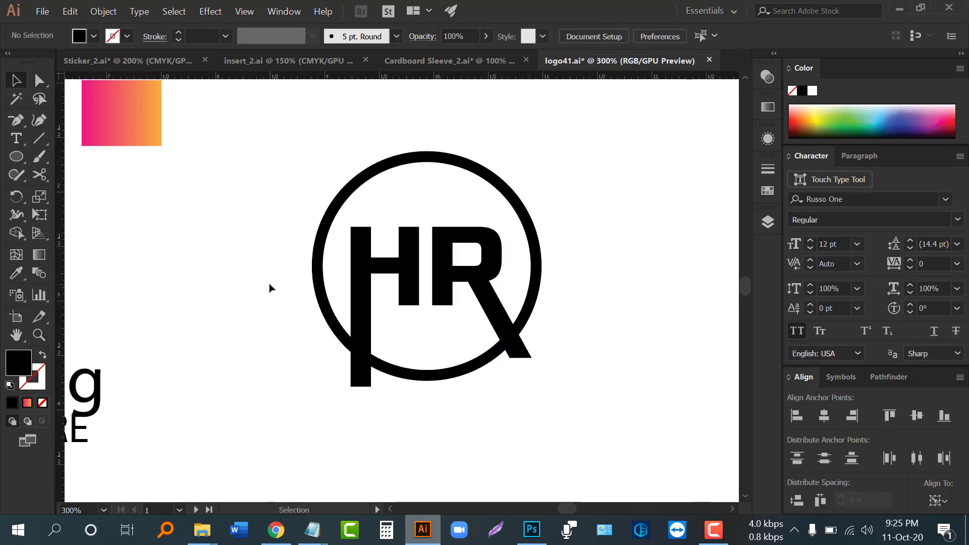
- Expand the circle's stroke via Object > Expand into a solid filled ring
{"action": "left_click", "coordinate": [322, 227]}
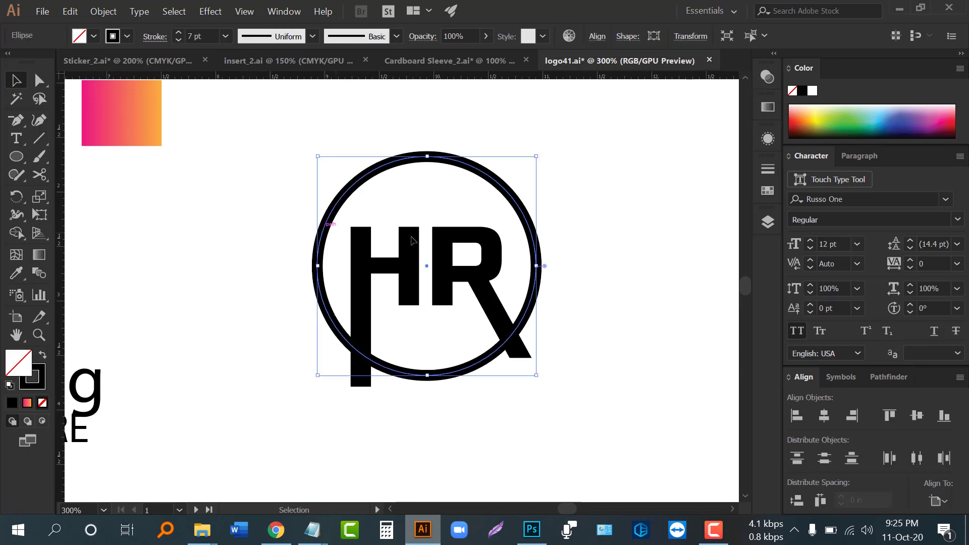
{"action": "left_click", "coordinate": [97, 11]}
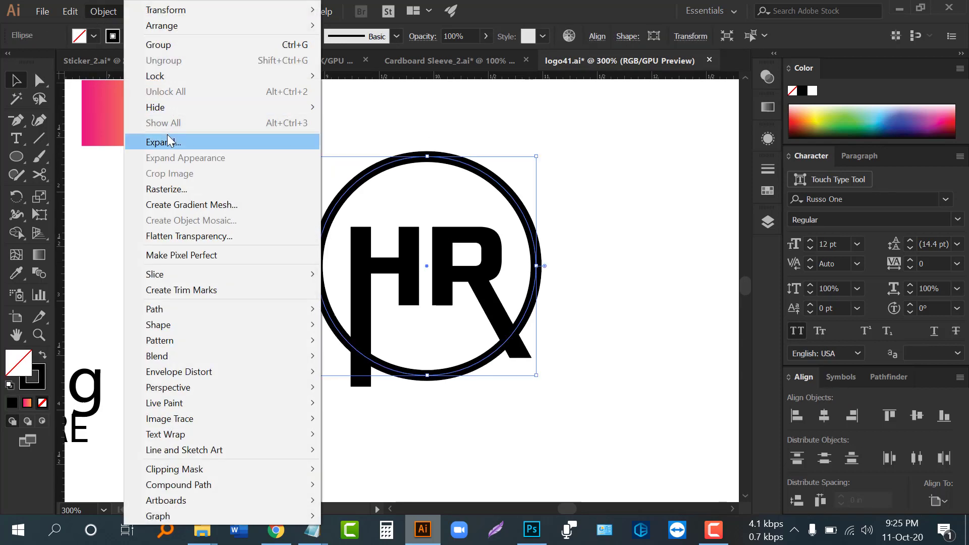
{"action": "left_click", "coordinate": [151, 141]}
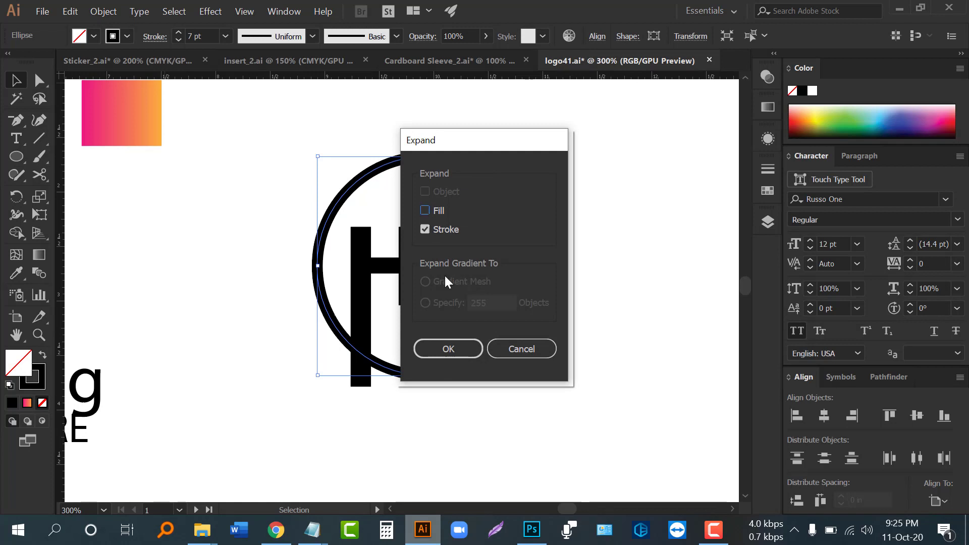
{"action": "left_click", "coordinate": [446, 349]}
{"action": "left_click_drag", "start_coordinate": [575, 334], "coordinate": [256, 157]}
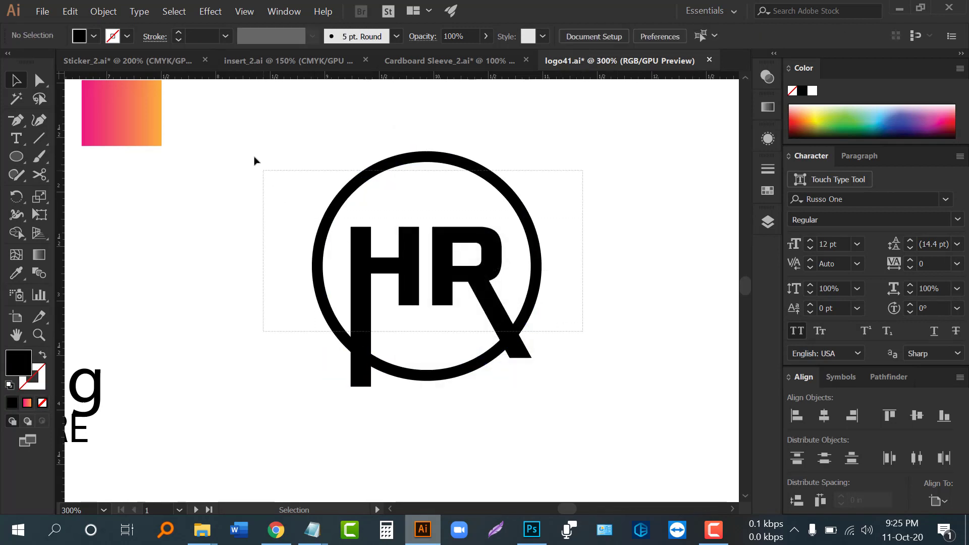
- Delete the H stem and R leg pieces below the ring with Shape Builder
{"action": "left_click_drag", "start_coordinate": [247, 264], "coordinate": [190, 246]}
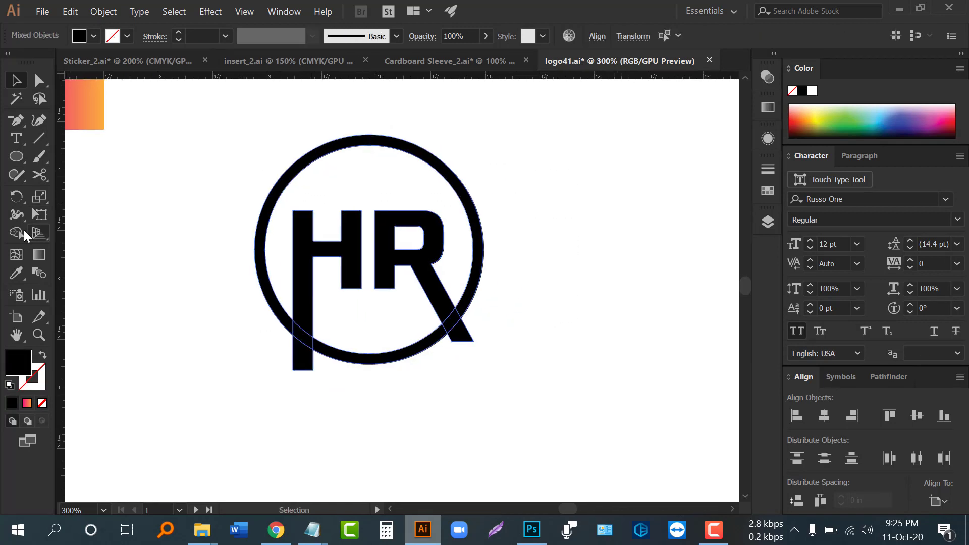
{"action": "left_click_drag", "start_coordinate": [23, 230], "coordinate": [80, 232]}
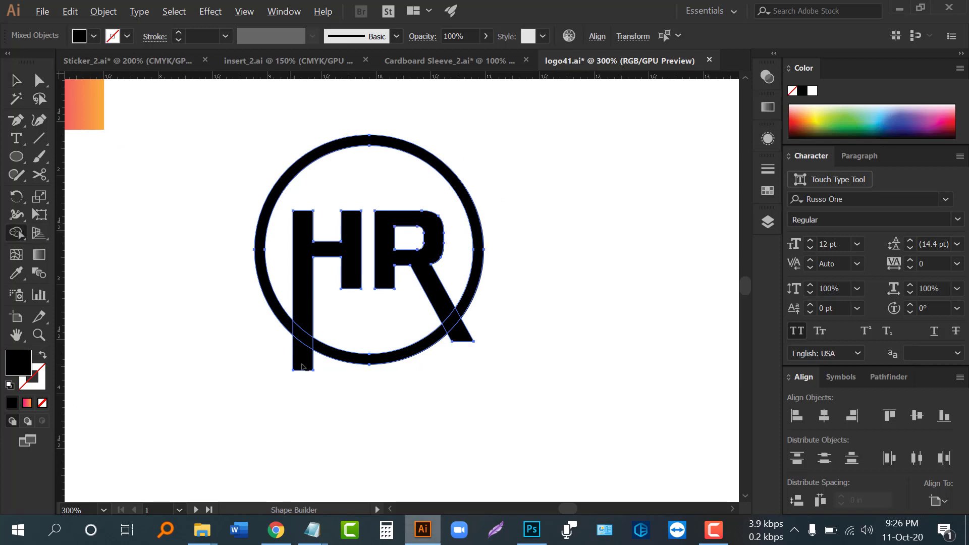
{"action": "left_click", "coordinate": [301, 363], "text": "alt"}
{"action": "left_click", "coordinate": [464, 333], "text": "alt"}
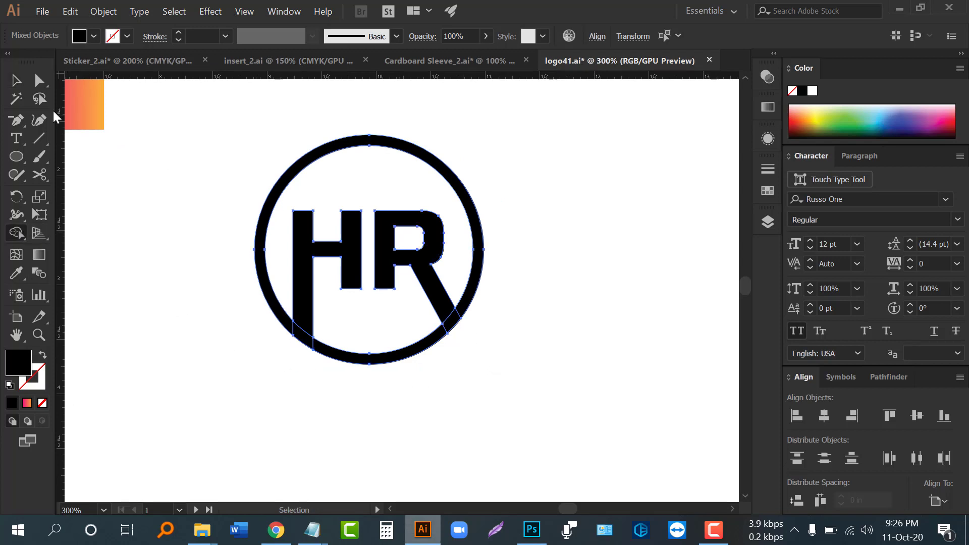
{"action": "left_click", "coordinate": [15, 80]}
{"action": "left_click", "coordinate": [190, 245]}
- Duplicate the whole HR logo and place the copy to the right
{"action": "scroll", "coordinate": [190, 245], "scroll_direction": "down", "scroll_amount": 1}
{"action": "left_click_drag", "start_coordinate": [191, 175], "coordinate": [440, 357]}
{"action": "scroll", "coordinate": [206, 291], "scroll_direction": "up", "scroll_amount": 1}
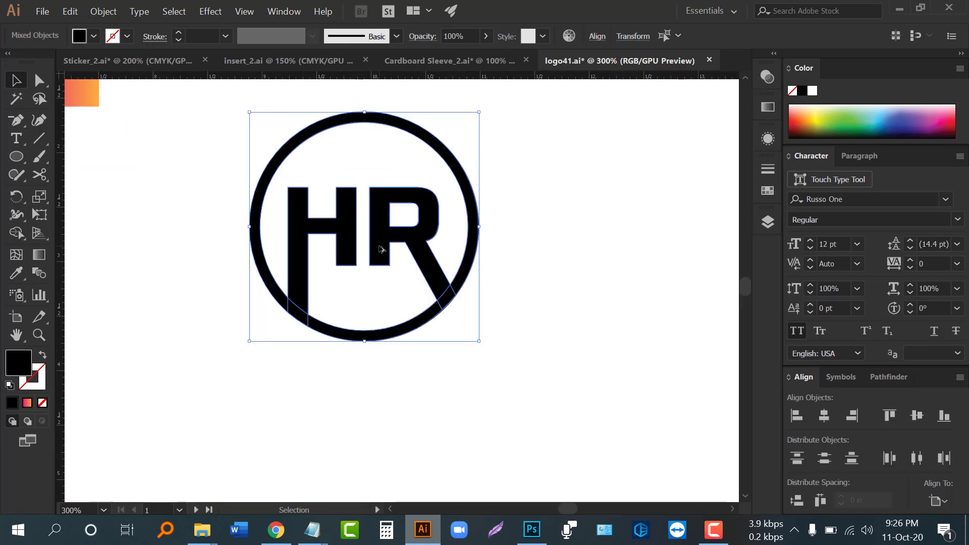
{"action": "left_click_drag", "start_coordinate": [379, 253], "coordinate": [647, 269]}
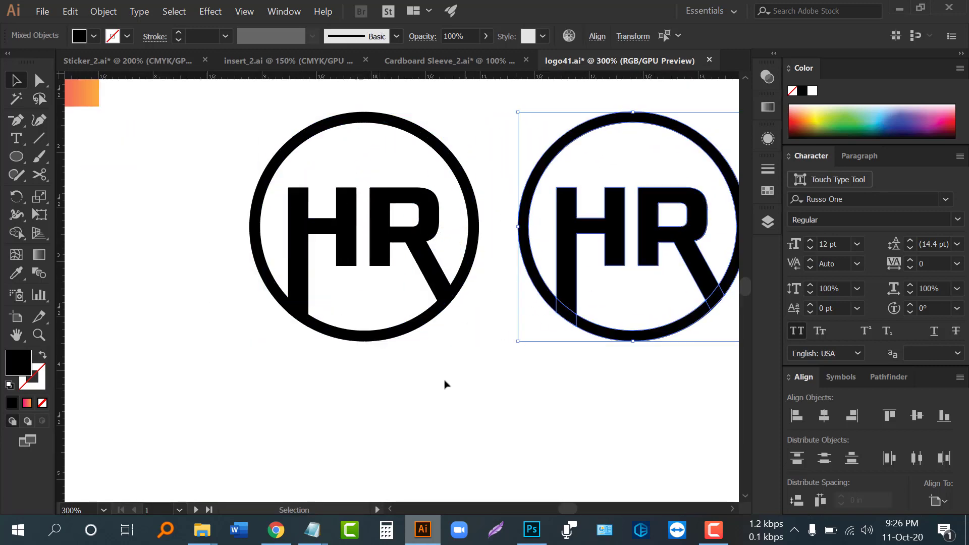
- Stretch the top of the left logo's H right stem up to the ring's top
{"action": "left_click", "coordinate": [446, 385]}
{"action": "scroll", "coordinate": [398, 386], "scroll_direction": "up", "scroll_amount": 1}
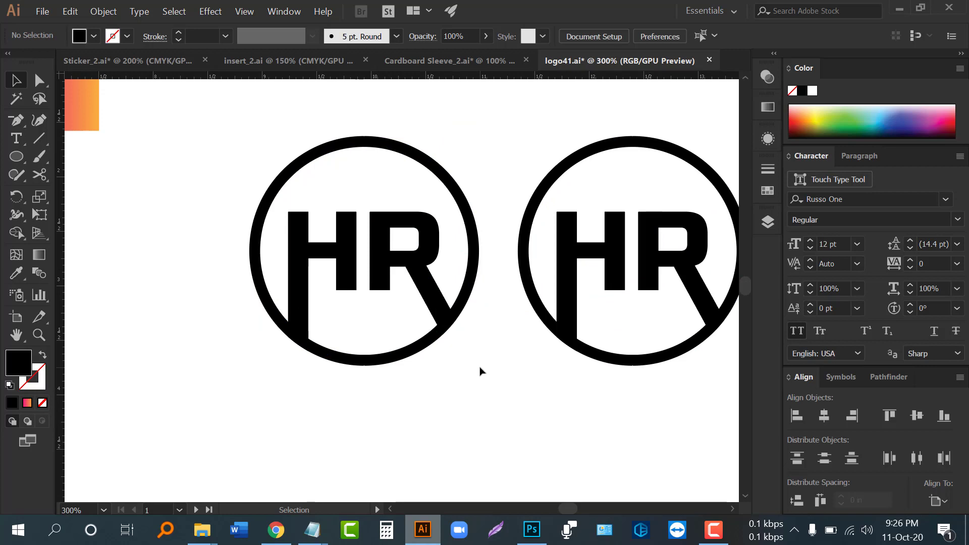
{"action": "mouse_move", "coordinate": [320, 194]}
{"action": "left_mouse_down"}
{"action": "mouse_move", "coordinate": [358, 226]}
{"action": "mouse_move", "coordinate": [357, 124]}
{"action": "left_mouse_up"}
{"action": "left_click", "coordinate": [259, 162]}
{"action": "key", "text": "a"}
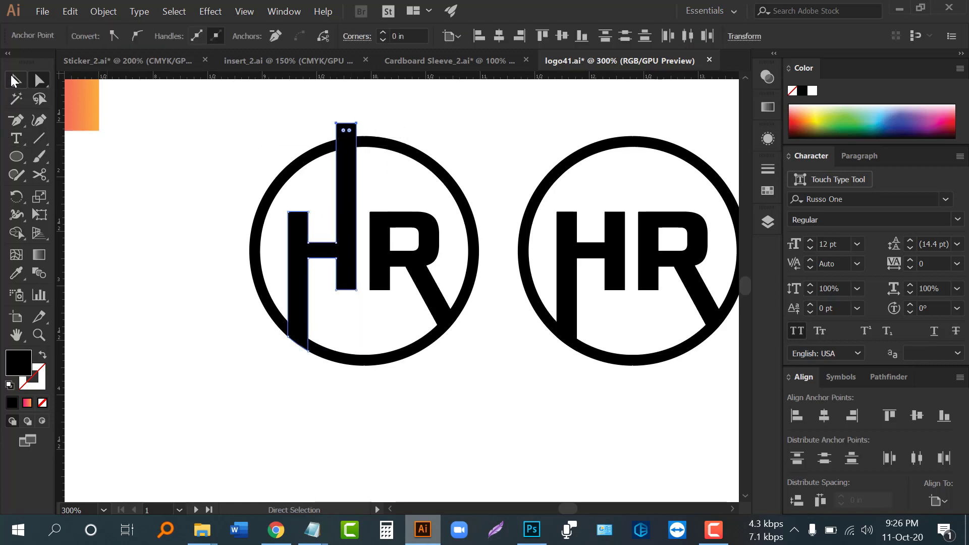
{"action": "left_click", "coordinate": [14, 81]}
- Trim the H stem overhang above the circle with Shape Builder
{"action": "left_click_drag", "start_coordinate": [238, 122], "coordinate": [491, 385]}
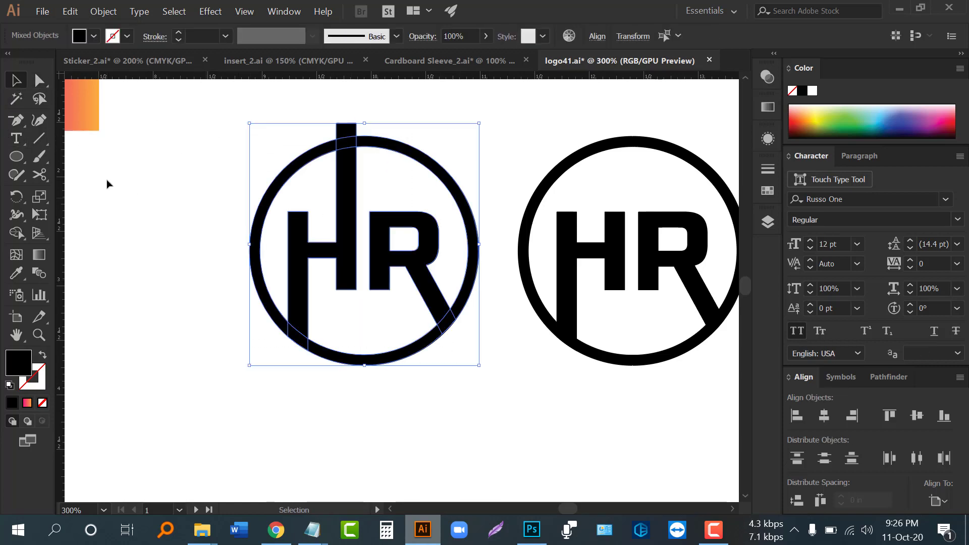
{"action": "left_click", "coordinate": [17, 232]}
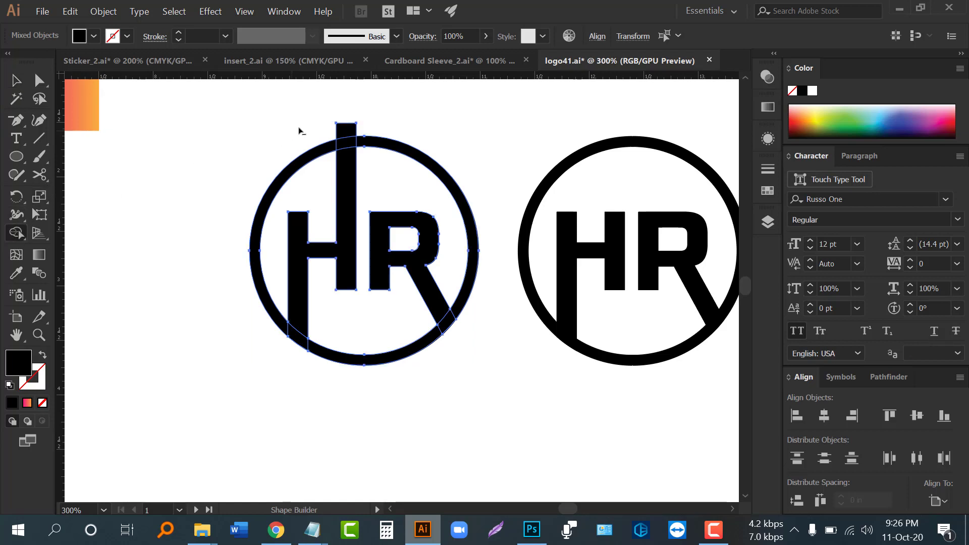
{"action": "left_click", "coordinate": [347, 130], "text": "alt"}
{"action": "left_click", "coordinate": [15, 80]}
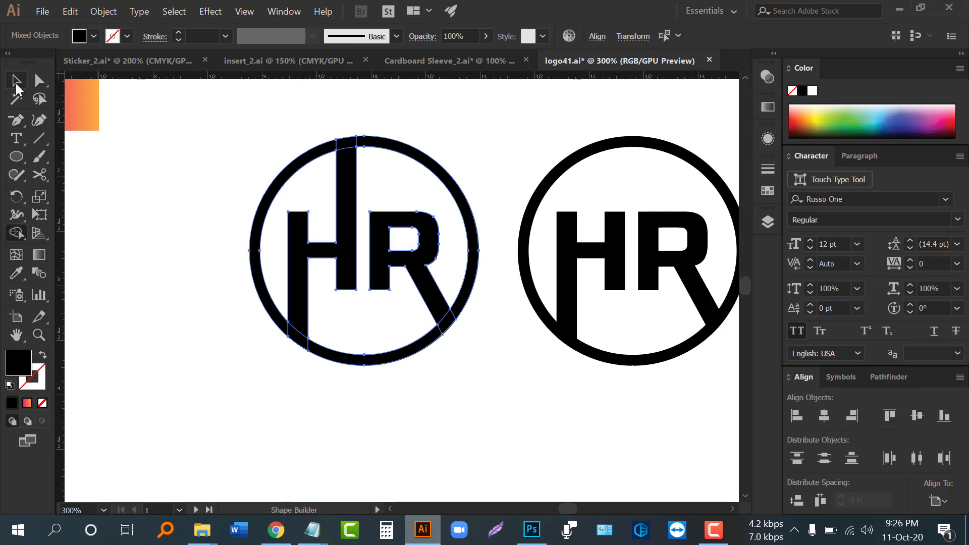
{"action": "left_click", "coordinate": [221, 290]}
{"action": "left_click_drag", "start_coordinate": [227, 149], "coordinate": [474, 435]}
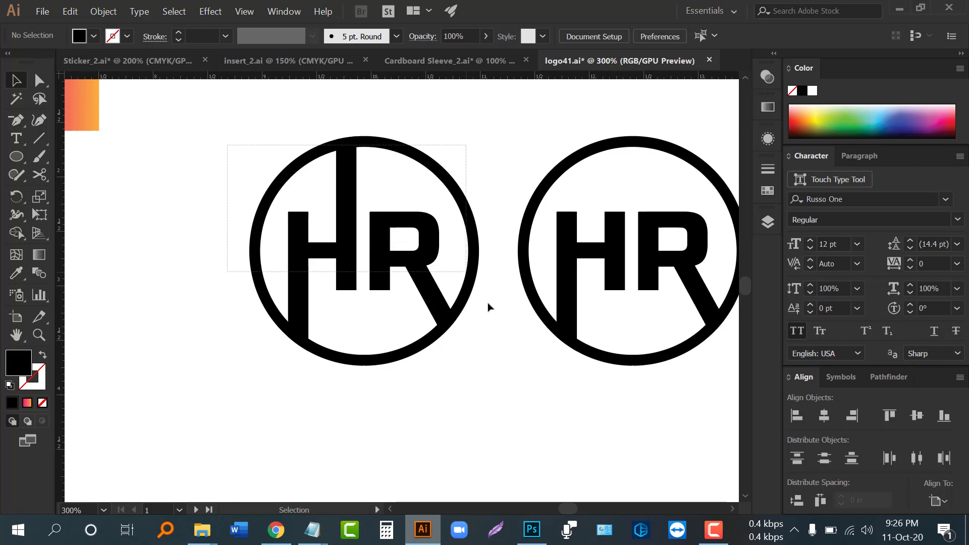
- Divide the left logo into separate pieces with Pathfinder
{"action": "key", "text": "shift+ctrl+F9"}
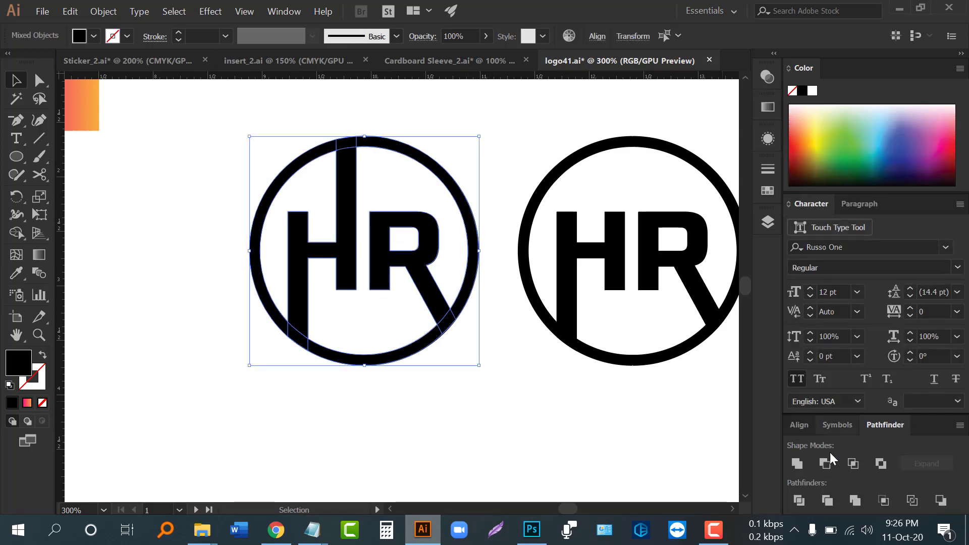
{"action": "left_click", "coordinate": [858, 498]}
{"action": "scroll", "coordinate": [471, 303], "scroll_direction": "down", "scroll_amount": 1, "text": "alt"}
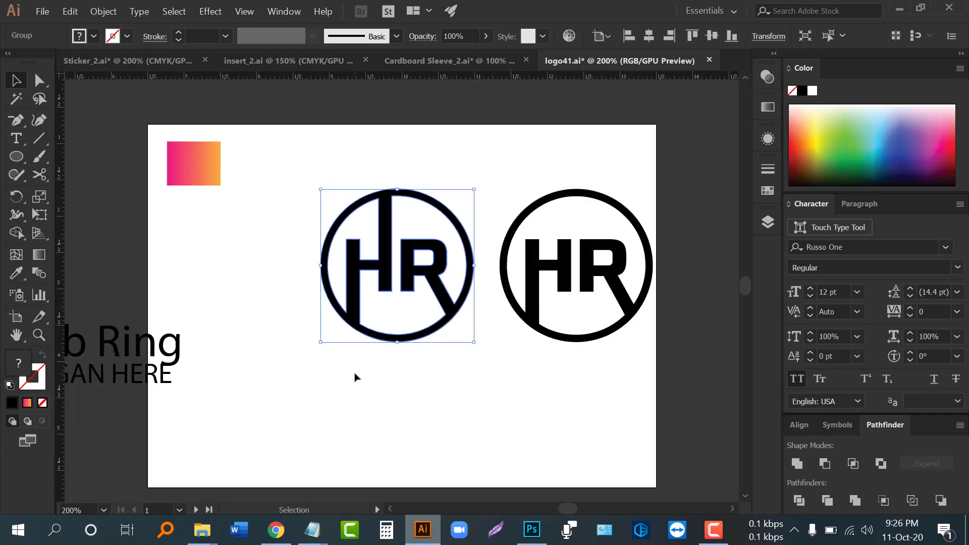
{"action": "scroll", "coordinate": [433, 361], "scroll_direction": "up", "scroll_amount": 1}
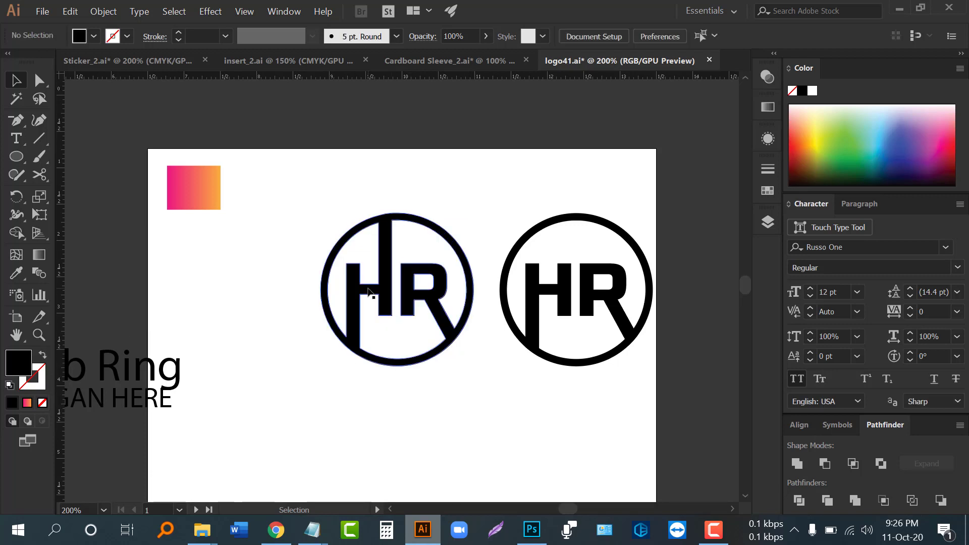
- Apply the rectangle's pink-to-orange gradient to the left HR group with the Eyedropper
{"action": "left_click", "coordinate": [207, 189]}
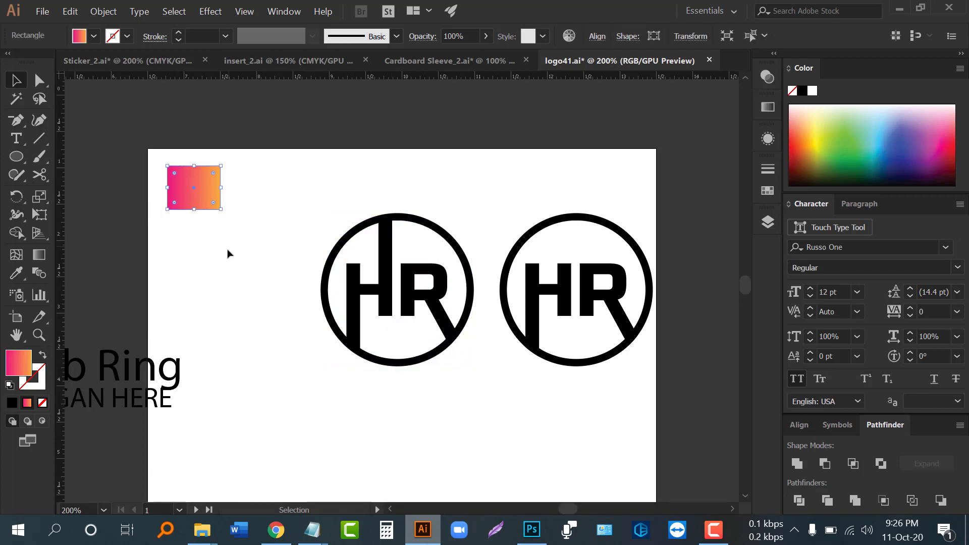
{"action": "left_click", "coordinate": [237, 258]}
{"action": "left_click", "coordinate": [349, 283]}
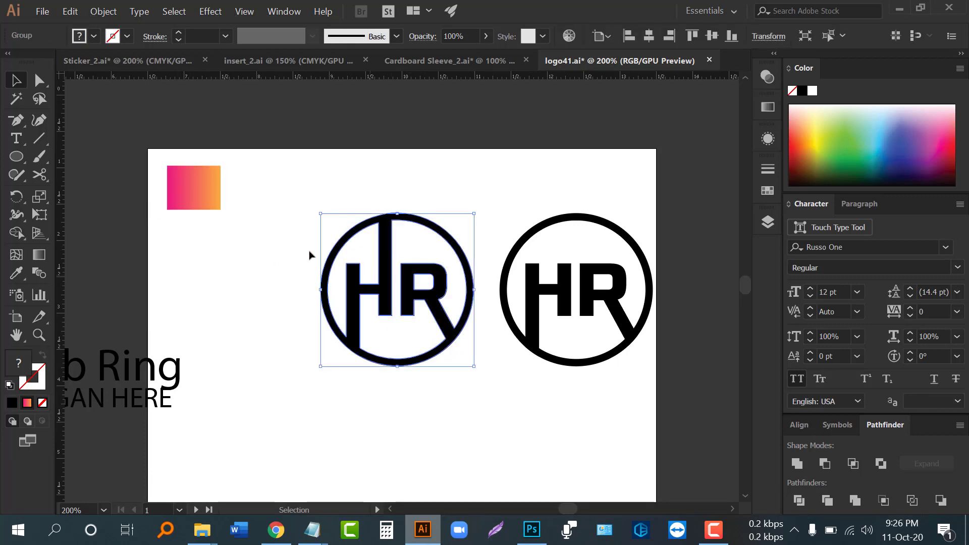
{"action": "left_click", "coordinate": [15, 277]}
{"action": "left_click", "coordinate": [195, 185]}
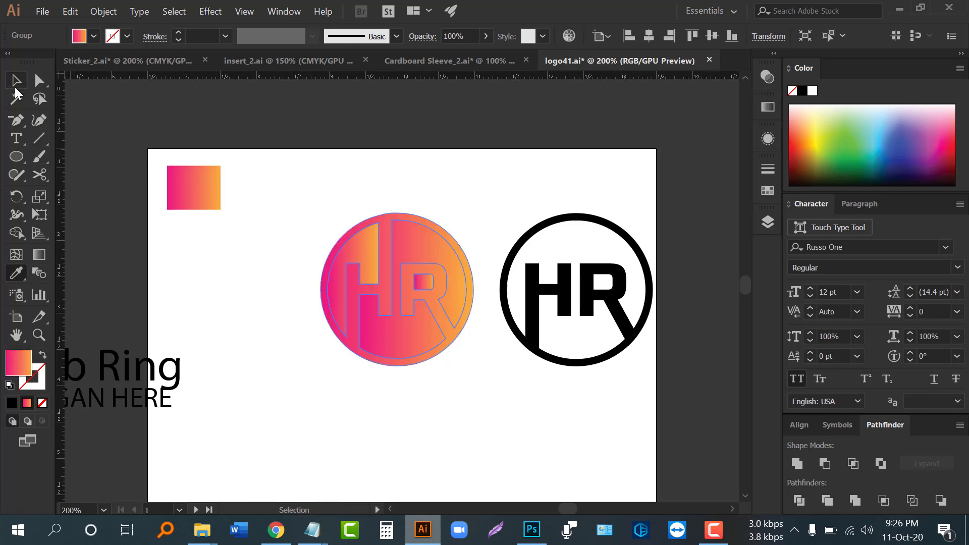
{"action": "left_click", "coordinate": [15, 81]}
{"action": "scroll", "coordinate": [386, 303], "scroll_direction": "up", "scroll_amount": 1}
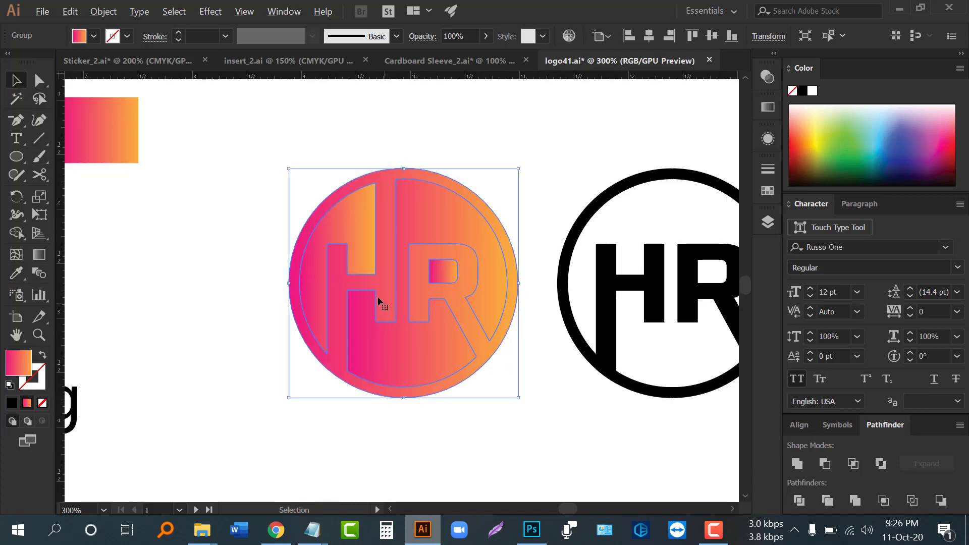
- Delete the monogram's interior fill and R counter with Shape Builder
{"action": "left_click", "coordinate": [16, 233]}
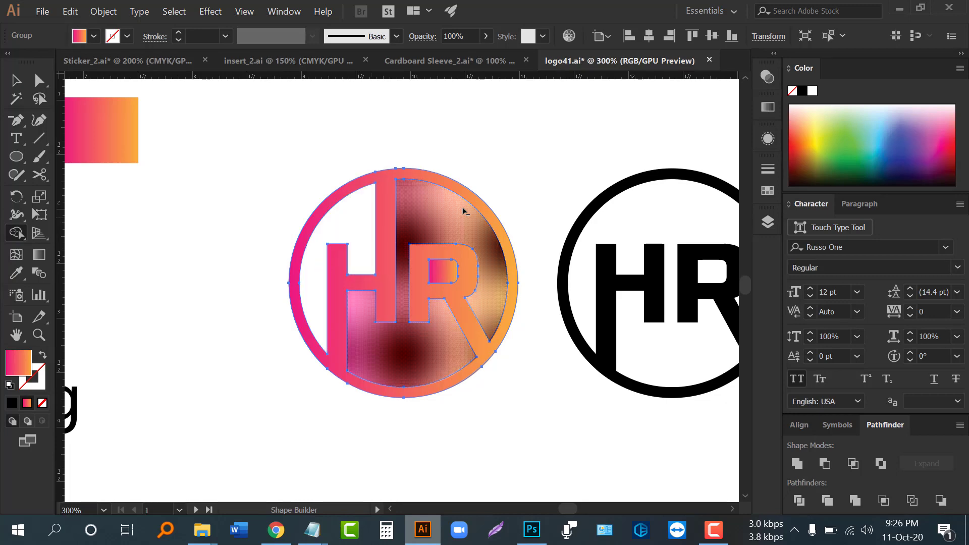
{"action": "left_click", "coordinate": [445, 207], "text": "alt"}
{"action": "left_click", "coordinate": [443, 273], "text": "alt"}
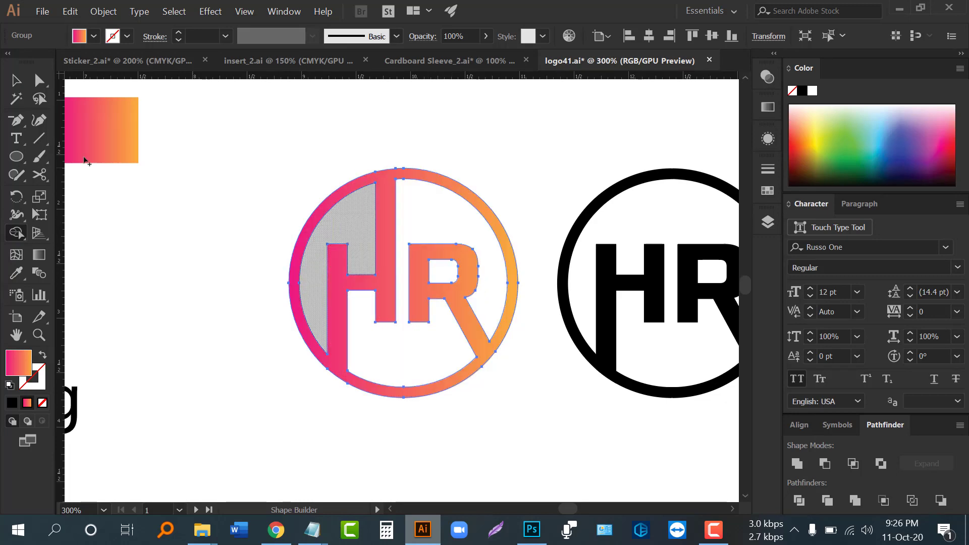
{"action": "left_click", "coordinate": [16, 80]}
{"action": "left_click", "coordinate": [206, 347]}
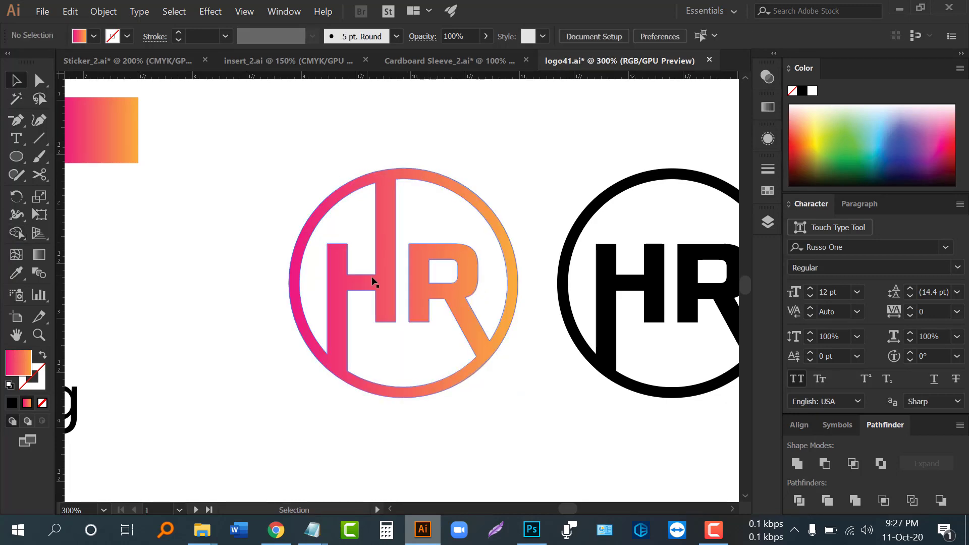
{"action": "scroll", "coordinate": [372, 281], "scroll_direction": "down", "scroll_amount": 1}
{"action": "scroll", "coordinate": [395, 385], "scroll_direction": "up", "scroll_amount": 1}
{"action": "scroll", "coordinate": [368, 341], "scroll_direction": "down", "scroll_amount": 1}
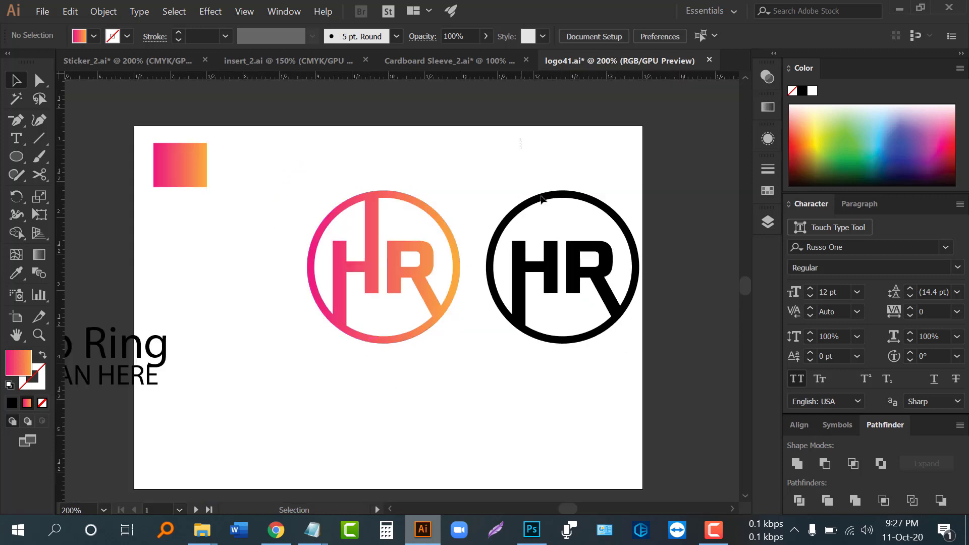
- Move the black HR monogram off the artboard
{"action": "left_click_drag", "start_coordinate": [520, 144], "coordinate": [613, 348]}
{"action": "scroll", "coordinate": [612, 348], "scroll_direction": "down", "scroll_amount": 1}
{"action": "left_click_drag", "start_coordinate": [545, 282], "coordinate": [697, 283]}
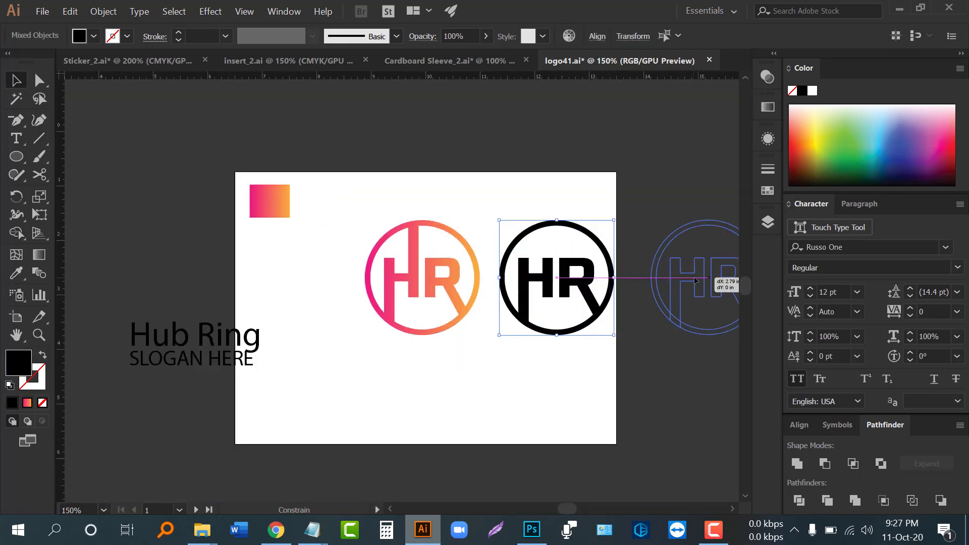
{"action": "left_click", "coordinate": [549, 348]}
{"action": "scroll", "coordinate": [461, 318], "scroll_direction": "up", "scroll_amount": 1}
{"action": "scroll", "coordinate": [495, 324], "scroll_direction": "up", "scroll_amount": 1}
{"action": "scroll", "coordinate": [495, 324], "scroll_direction": "down", "scroll_amount": 1}
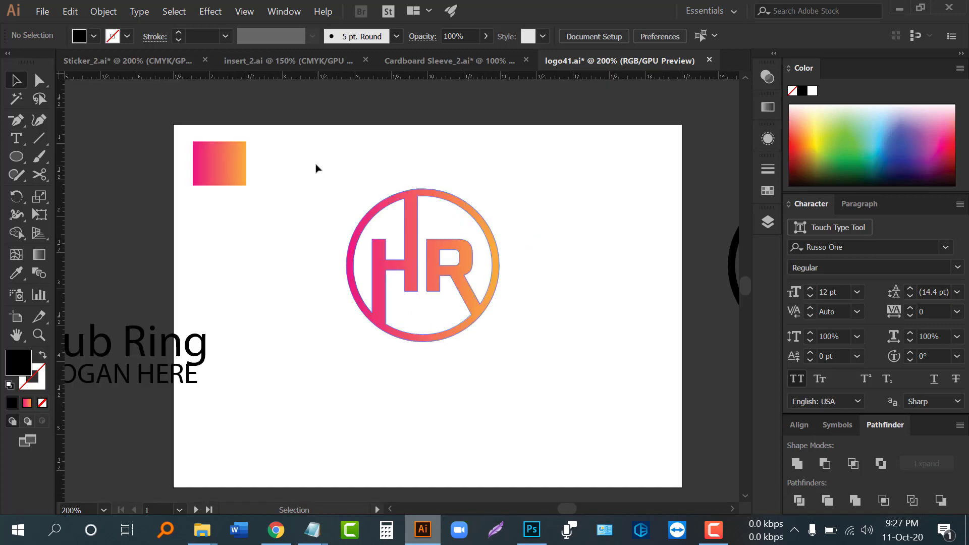
- Scale the gradient HR monogram down proportionally
{"action": "left_click_drag", "start_coordinate": [566, 362], "coordinate": [553, 356]}
{"action": "key", "text": "ctrl+shift+b"}
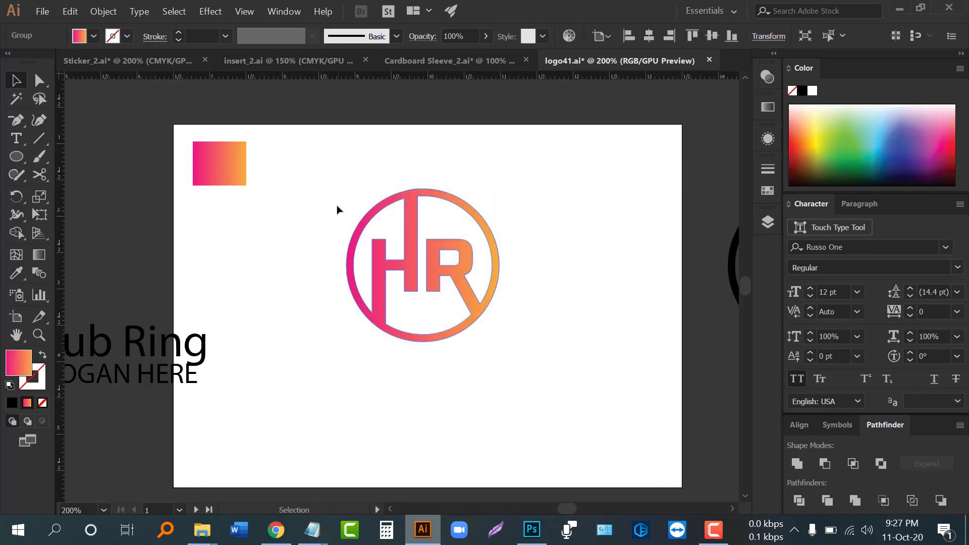
{"action": "key", "text": "ctrl+shift+b"}
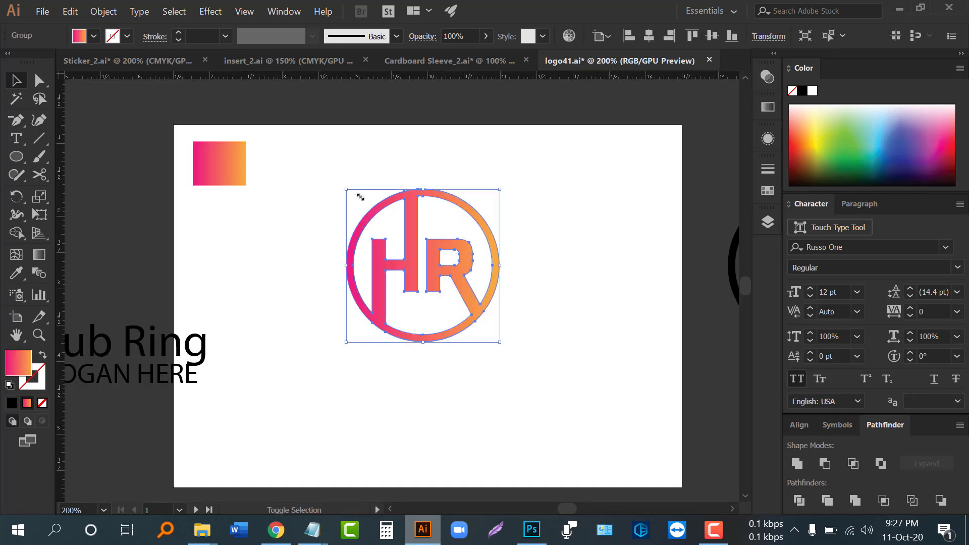
{"action": "left_click_drag", "start_coordinate": [348, 190], "coordinate": [378, 207]}
{"action": "left_click", "coordinate": [418, 395]}
- Nudge the monogram right and place the Hub Ring slogan text beneath it
{"action": "mouse_move", "coordinate": [430, 312]}
{"action": "left_mouse_down"}
{"action": "mouse_move", "coordinate": [518, 317]}
{"action": "mouse_move", "coordinate": [445, 316]}
{"action": "left_mouse_up"}
{"action": "left_click", "coordinate": [251, 385]}
{"action": "left_click_drag", "start_coordinate": [174, 364], "coordinate": [494, 398]}
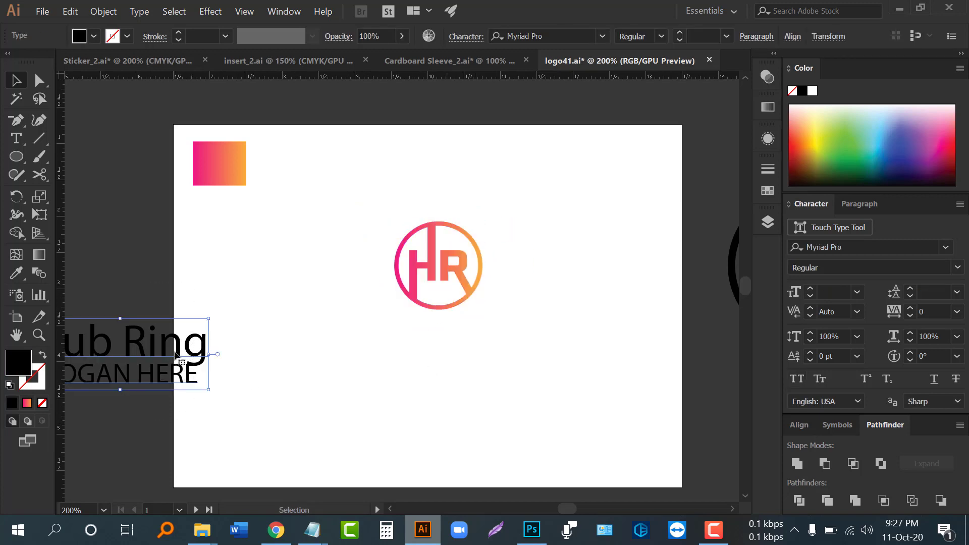
{"action": "scroll", "coordinate": [494, 398], "scroll_direction": "up", "scroll_amount": 1}
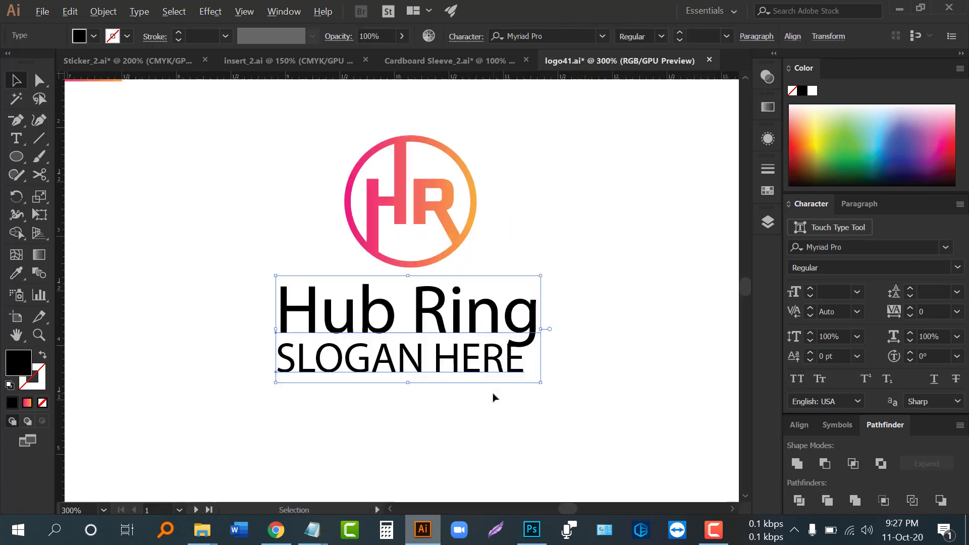
- Set the Hub Ring title in the Lato font with All Caps
{"action": "left_click", "coordinate": [431, 396]}
{"action": "scroll", "coordinate": [521, 236], "scroll_direction": "right", "scroll_amount": 3}
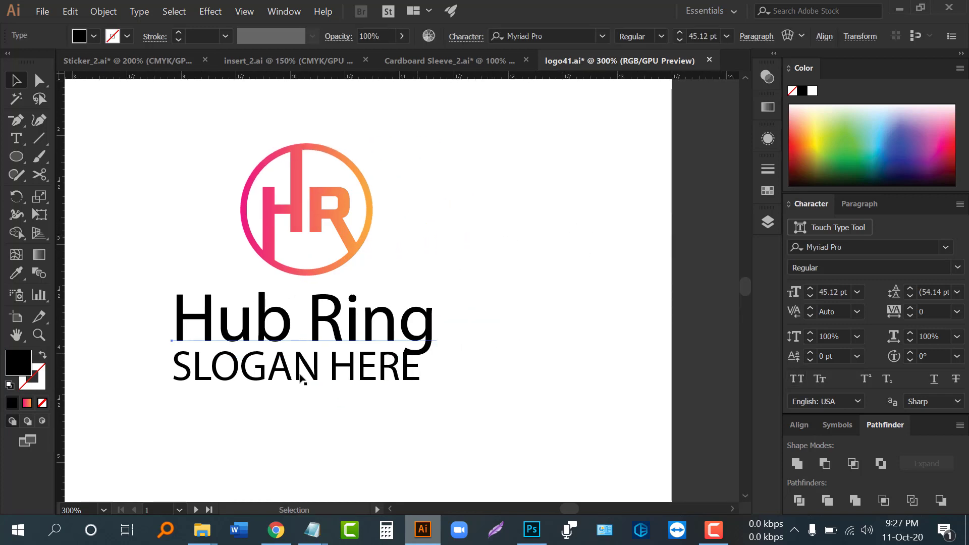
{"action": "left_click_drag", "start_coordinate": [143, 288], "coordinate": [222, 325]}
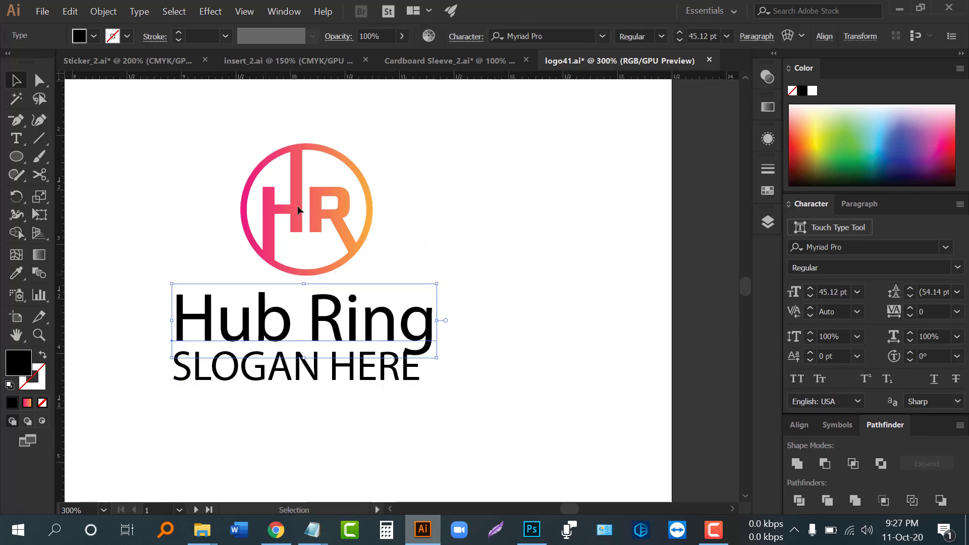
{"action": "left_click", "coordinate": [602, 36]}
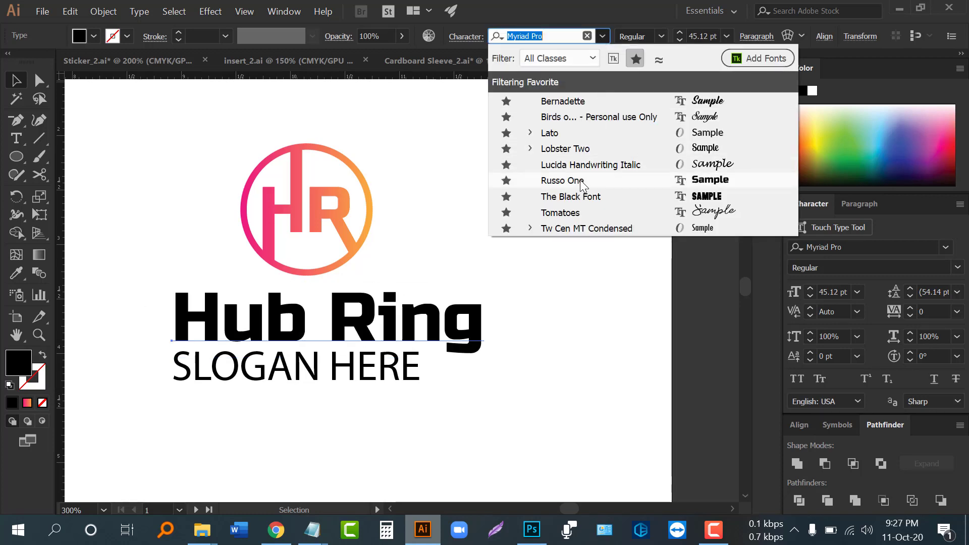
{"action": "left_click", "coordinate": [636, 59]}
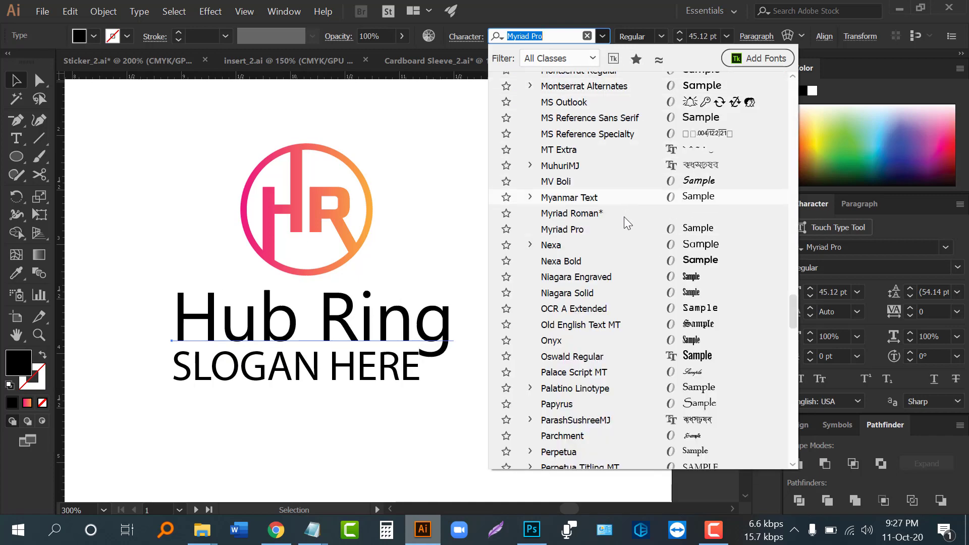
{"action": "scroll", "coordinate": [624, 245], "scroll_direction": "up", "scroll_amount": 7}
{"action": "scroll", "coordinate": [624, 246], "scroll_direction": "up", "scroll_amount": 6}
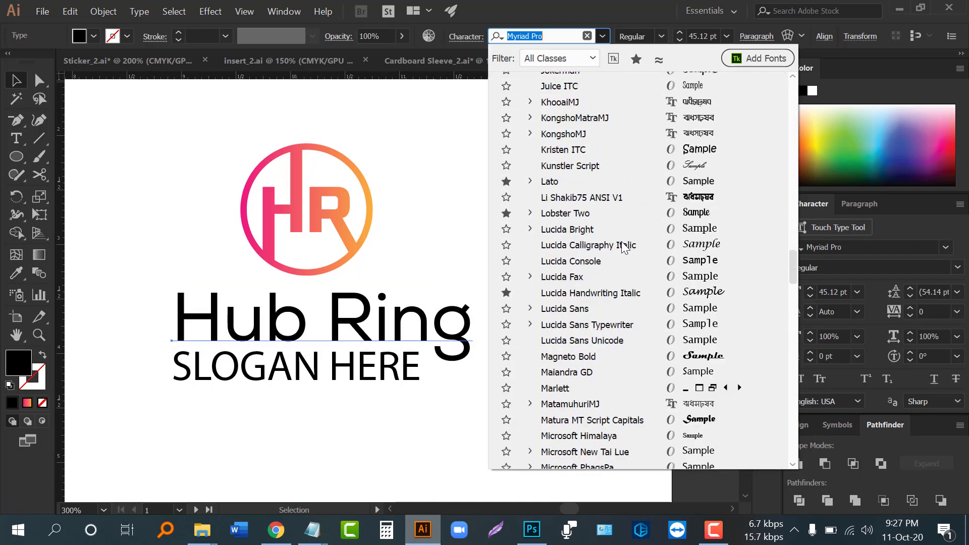
{"action": "scroll", "coordinate": [606, 233], "scroll_direction": "up", "scroll_amount": 3}
{"action": "scroll", "coordinate": [586, 232], "scroll_direction": "down", "scroll_amount": 2}
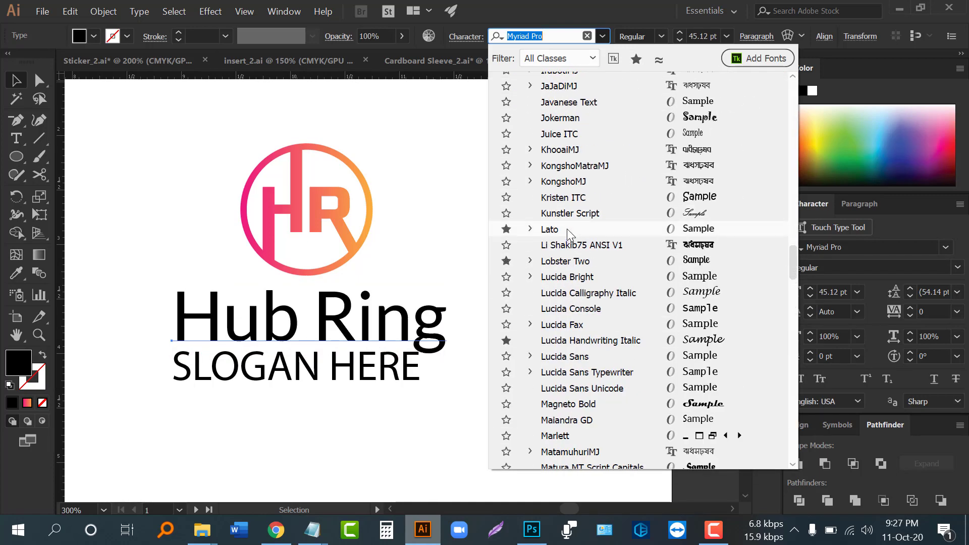
{"action": "left_click", "coordinate": [551, 226]}
{"action": "left_click", "coordinate": [797, 379]}
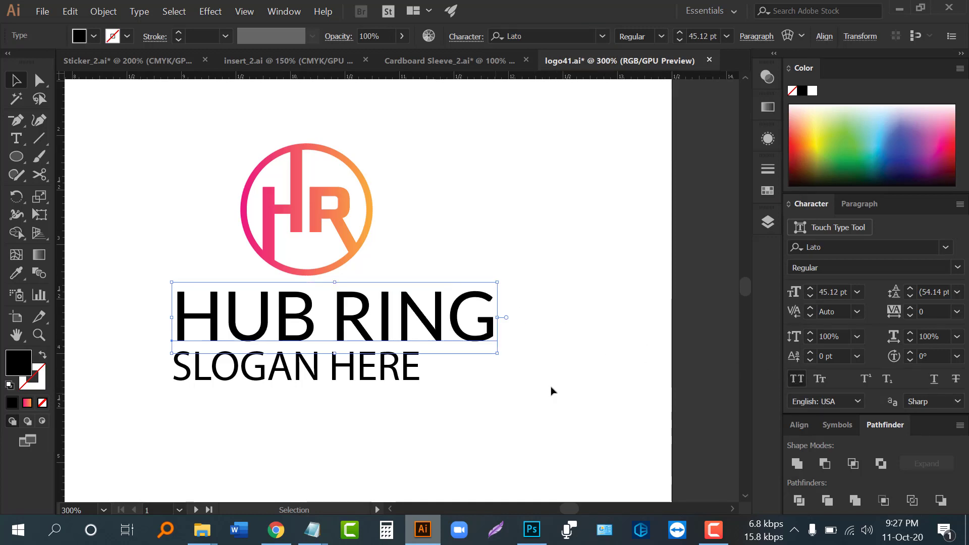
- Scale HUB RING down, make it Bold, and centre it under the logo
{"action": "left_click_drag", "start_coordinate": [502, 355], "coordinate": [449, 344]}
{"action": "mouse_move", "coordinate": [453, 304]}
{"action": "left_mouse_down"}
{"action": "mouse_move", "coordinate": [554, 320]}
{"action": "mouse_move", "coordinate": [503, 336]}
{"action": "left_mouse_up"}
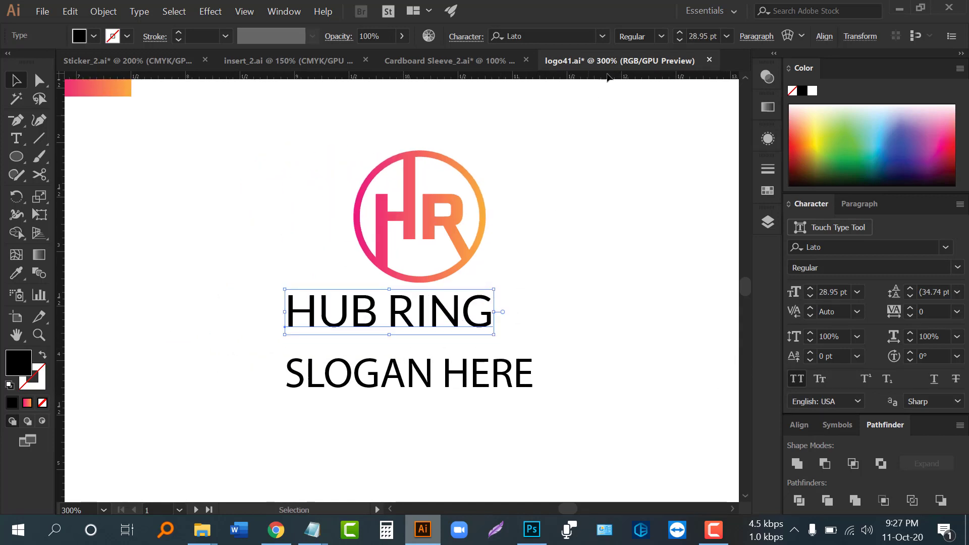
{"action": "left_click", "coordinate": [662, 36]}
{"action": "left_click", "coordinate": [653, 120]}
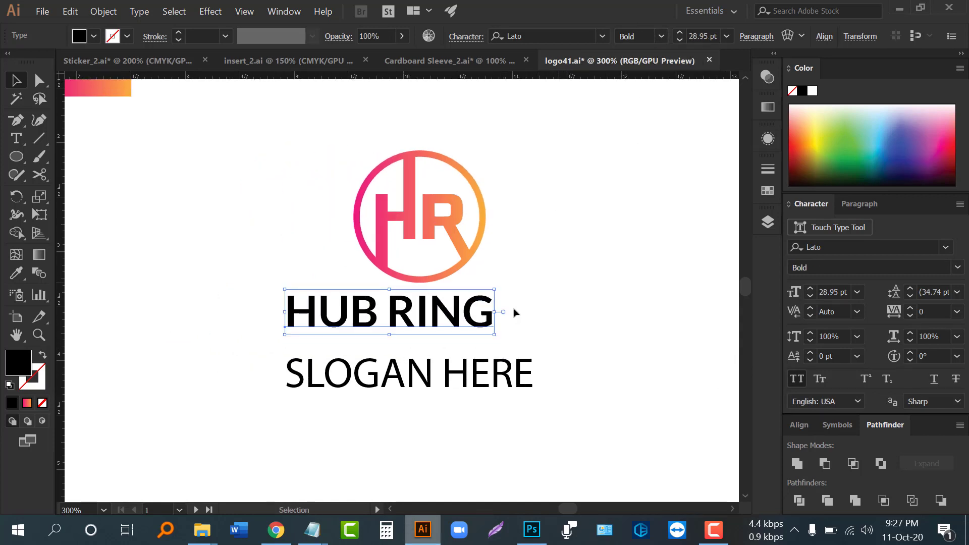
{"action": "left_click_drag", "start_coordinate": [486, 325], "coordinate": [518, 325]}
- Shrink SLOGAN HERE, move it up beneath the title, and set it in Lato
{"action": "left_click", "coordinate": [522, 384]}
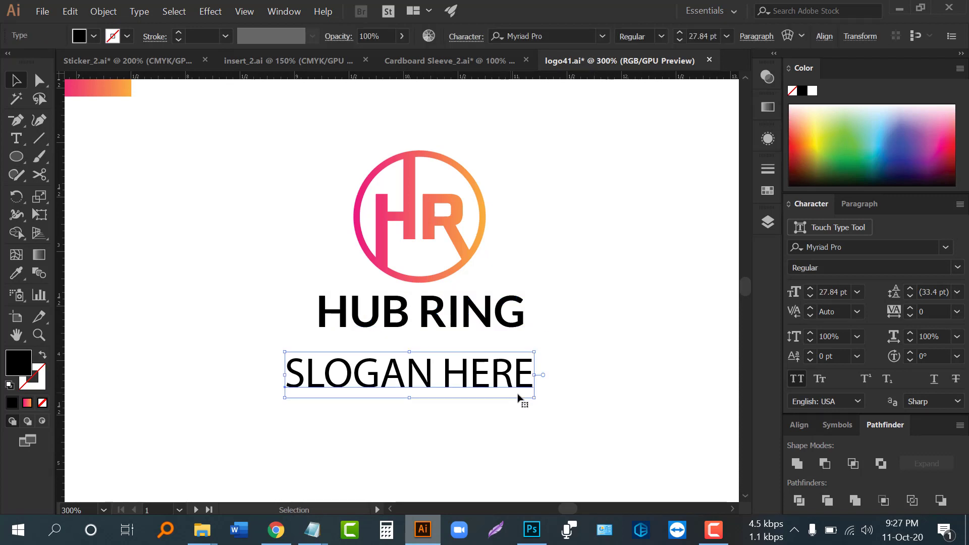
{"action": "mouse_move", "coordinate": [534, 399]}
{"action": "left_mouse_down"}
{"action": "mouse_move", "coordinate": [413, 376]}
{"action": "mouse_move", "coordinate": [414, 350]}
{"action": "left_mouse_up"}
{"action": "left_click", "coordinate": [602, 36]}
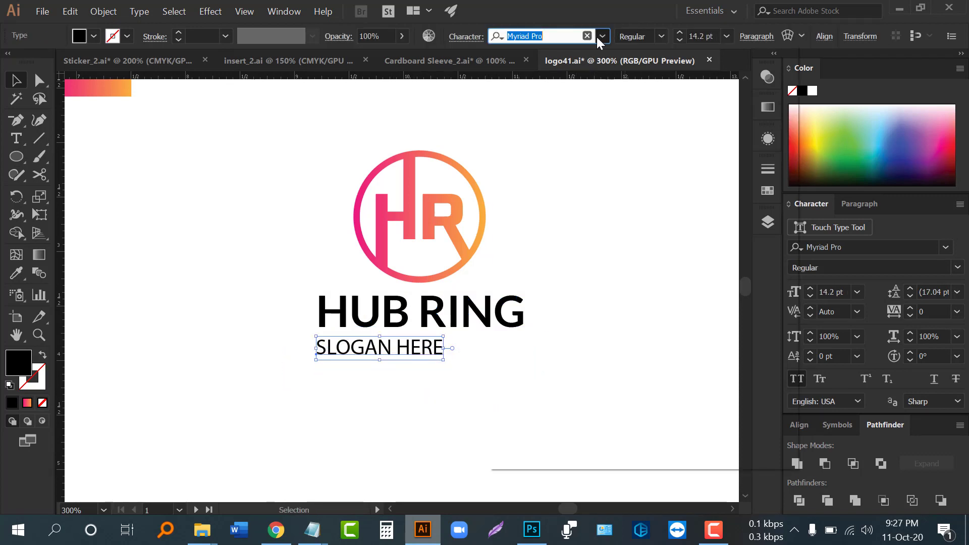
{"action": "left_click_drag", "start_coordinate": [793, 293], "coordinate": [793, 81]}
{"action": "left_click", "coordinate": [558, 83]}
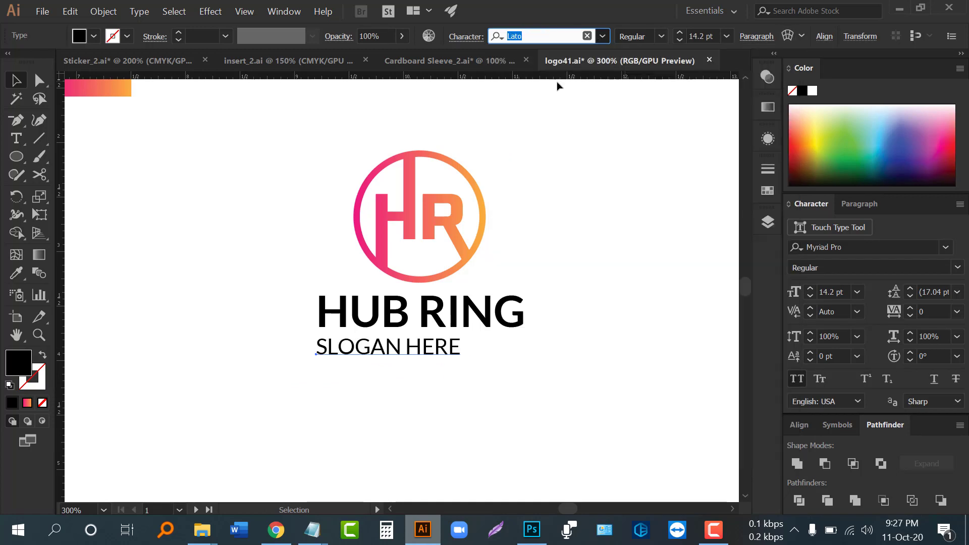
{"action": "left_click", "coordinate": [498, 346]}
{"action": "left_click", "coordinate": [438, 348]}
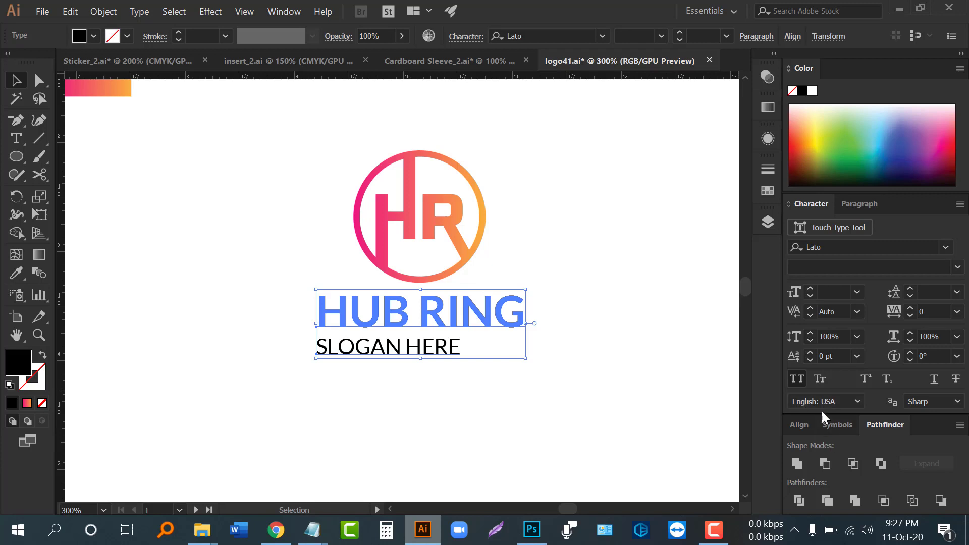
- Centre the two text lines horizontally and align them with the HR monogram
{"action": "left_click", "coordinate": [799, 425]}
{"action": "left_click", "coordinate": [824, 416]}
{"action": "left_click_drag", "start_coordinate": [489, 405], "coordinate": [329, 142]}
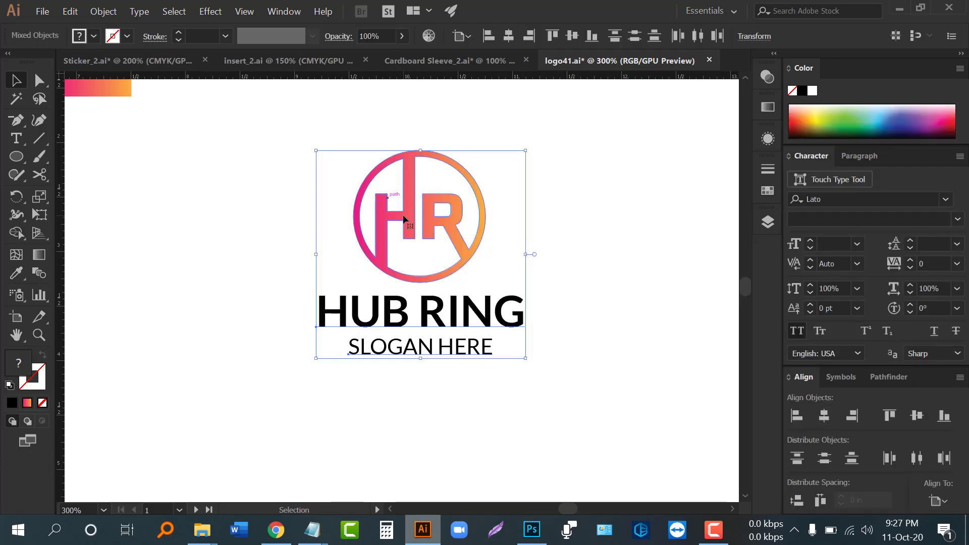
{"action": "left_click", "coordinate": [824, 416]}
{"action": "left_click", "coordinate": [512, 400]}
{"action": "key", "text": "ctrl+minus"}
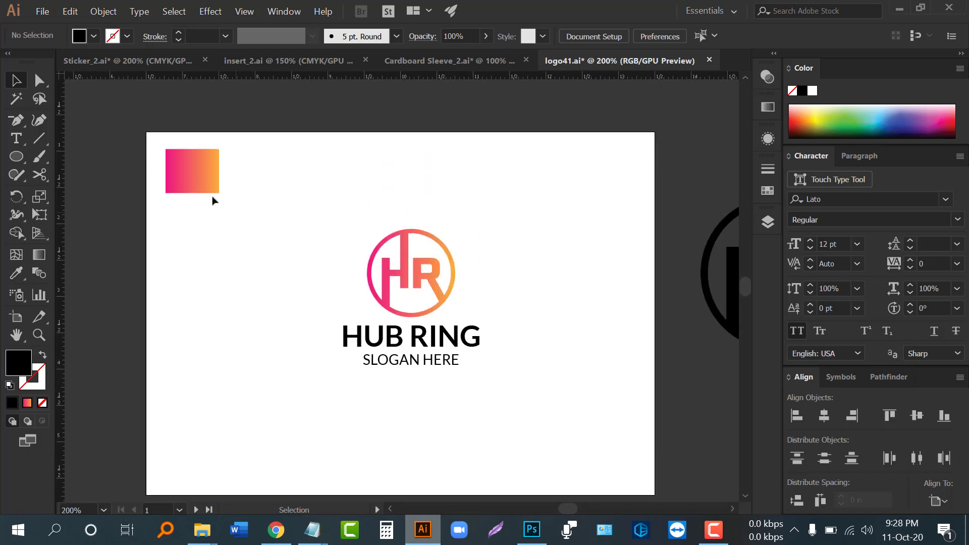
- Move the gradient swatch rectangle up and left, away from the logo
{"action": "left_click_drag", "start_coordinate": [197, 175], "coordinate": [119, 96]}
{"action": "left_click", "coordinate": [169, 177]}
{"action": "scroll", "coordinate": [248, 270], "scroll_direction": "down", "scroll_amount": 3}
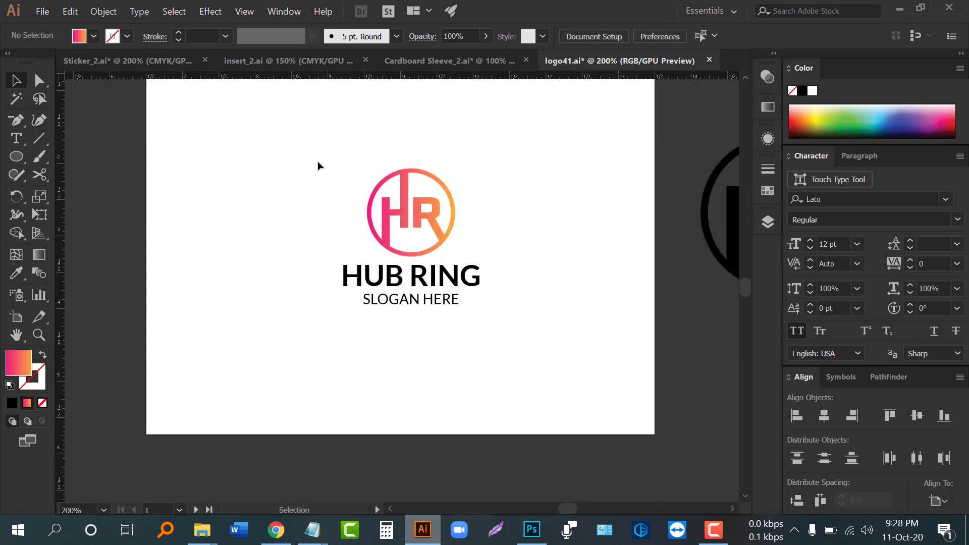
{"action": "scroll", "coordinate": [353, 303], "scroll_direction": "up", "scroll_amount": 1}
- Group the monogram with its text and enlarge the group to fill the artboard
{"action": "left_click_drag", "start_coordinate": [285, 154], "coordinate": [488, 346]}
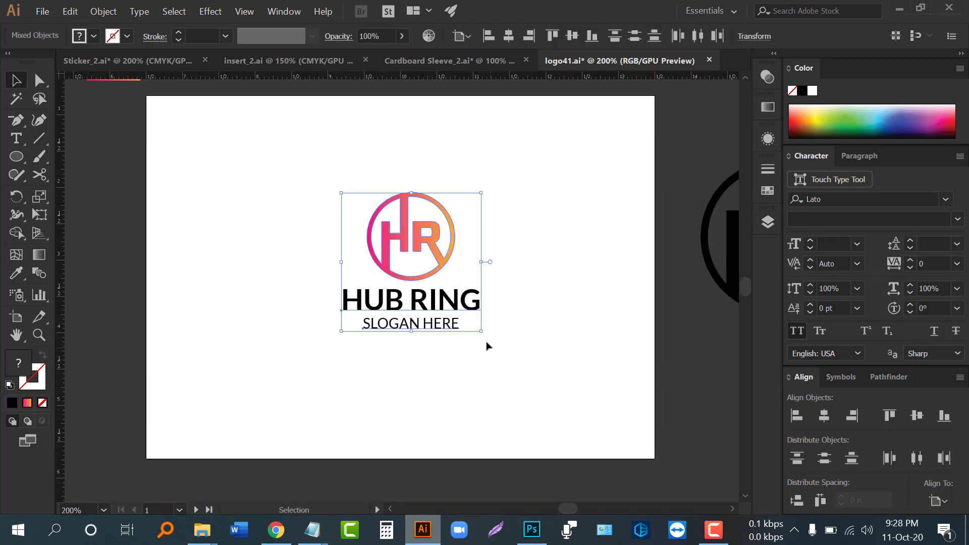
{"action": "key", "text": "ctrl+g"}
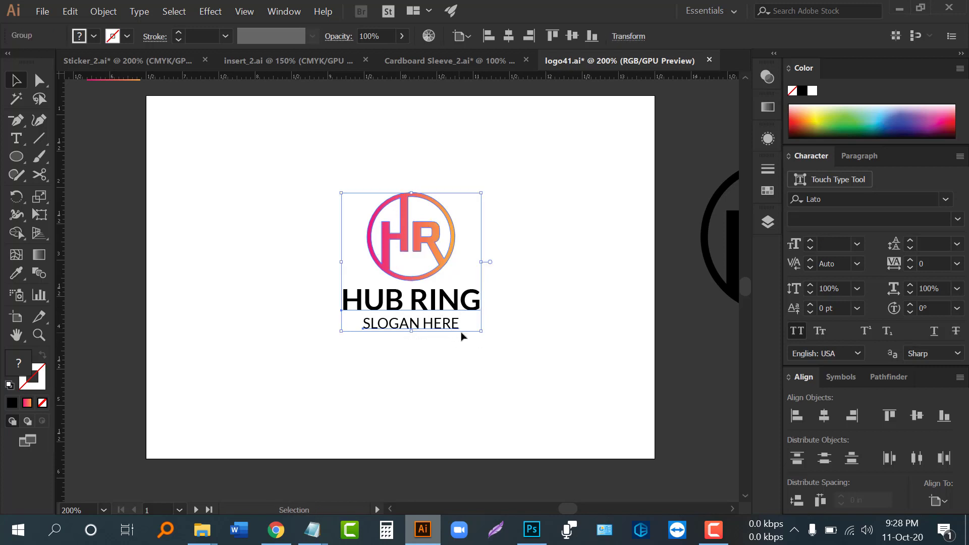
{"action": "left_click_drag", "start_coordinate": [480, 331], "coordinate": [554, 393]}
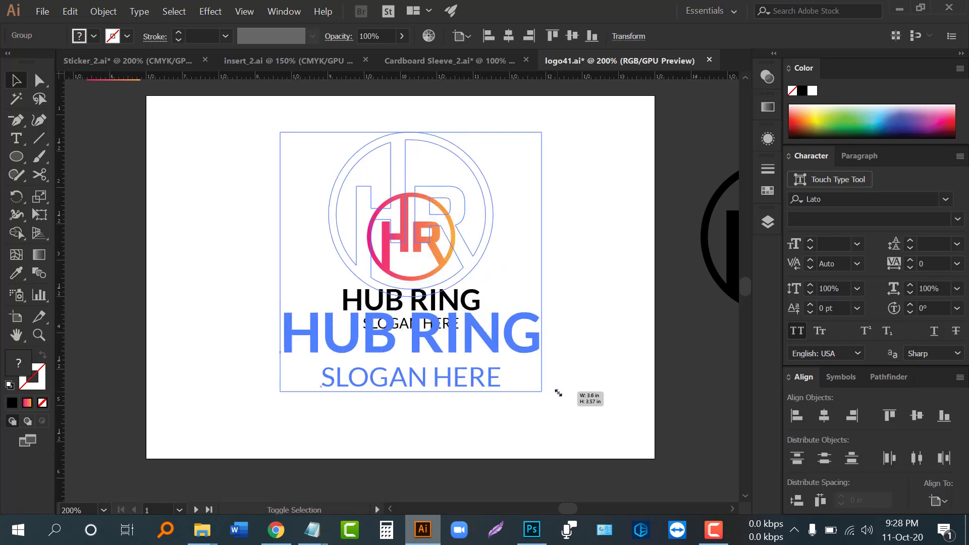
{"action": "left_click", "coordinate": [520, 406]}
{"action": "scroll", "coordinate": [520, 406], "scroll_direction": "up", "scroll_amount": 1}
{"action": "scroll", "coordinate": [375, 330], "scroll_direction": "down", "scroll_amount": 1}
- Alt-drag the artboard to create a copy with the HR logo, title and slogan beside it
{"action": "left_click_drag", "start_coordinate": [385, 321], "coordinate": [433, 305]}
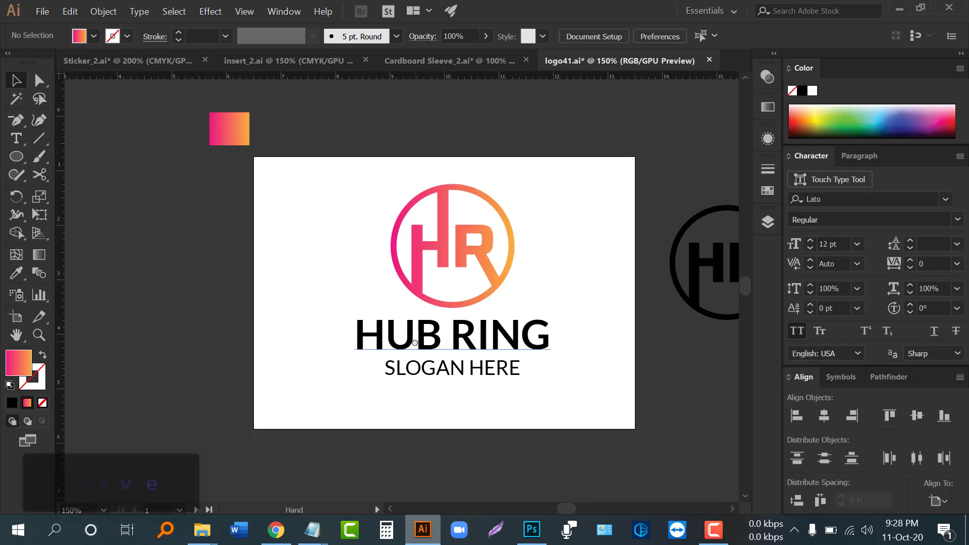
{"action": "left_click", "coordinate": [433, 305]}
{"action": "left_click_drag", "start_coordinate": [274, 320], "coordinate": [372, 314]}
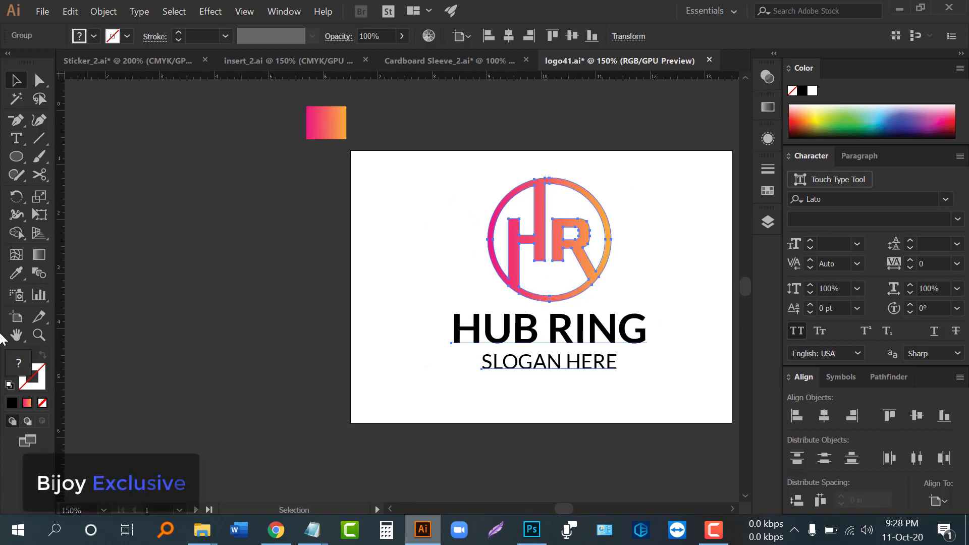
{"action": "left_click", "coordinate": [14, 322]}
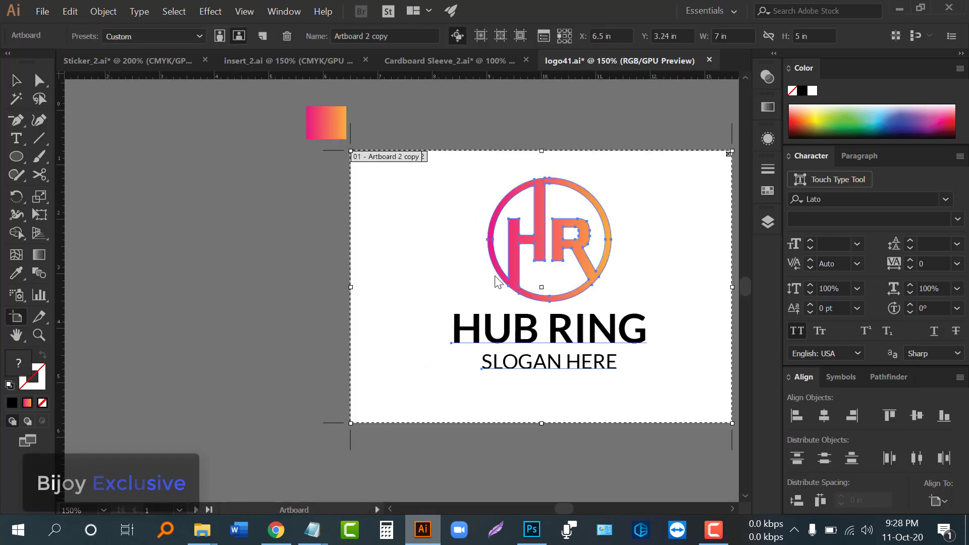
{"action": "scroll", "coordinate": [380, 275], "scroll_direction": "down", "scroll_amount": 1}
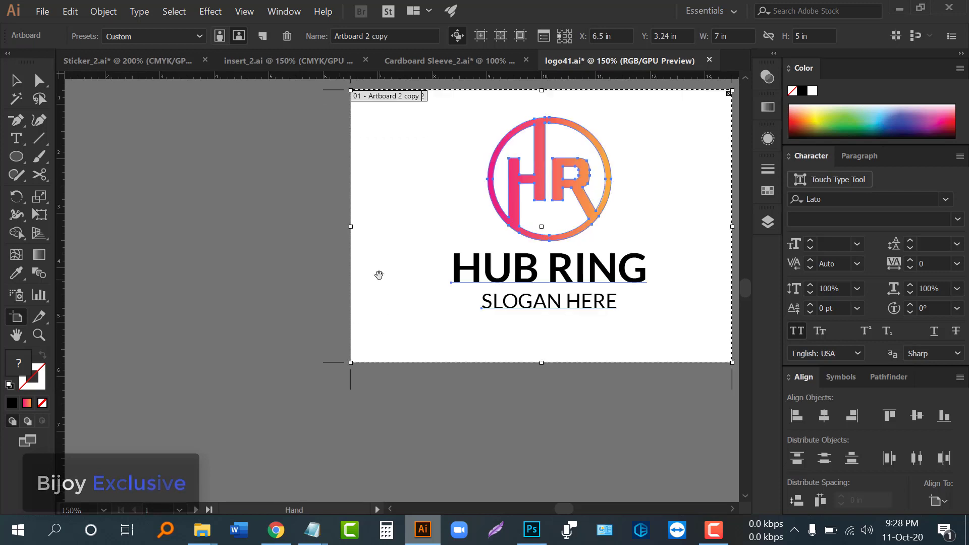
{"action": "mouse_move", "coordinate": [457, 283]}
{"action": "left_mouse_down"}
{"action": "mouse_move", "coordinate": [75, 281]}
{"action": "mouse_move", "coordinate": [136, 289]}
{"action": "left_mouse_up"}
{"action": "left_click", "coordinate": [15, 81]}
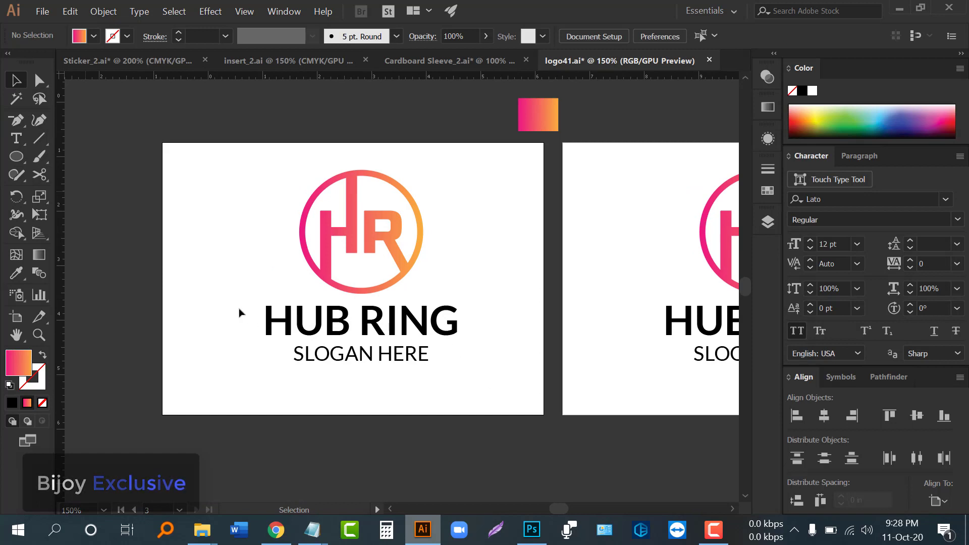
- Ungroup the left artboard's logo and fill the HUB RING and SLOGAN HERE text white
{"action": "left_click", "coordinate": [267, 318]}
{"action": "right_click", "coordinate": [325, 107]}
{"action": "left_click", "coordinate": [366, 220]}
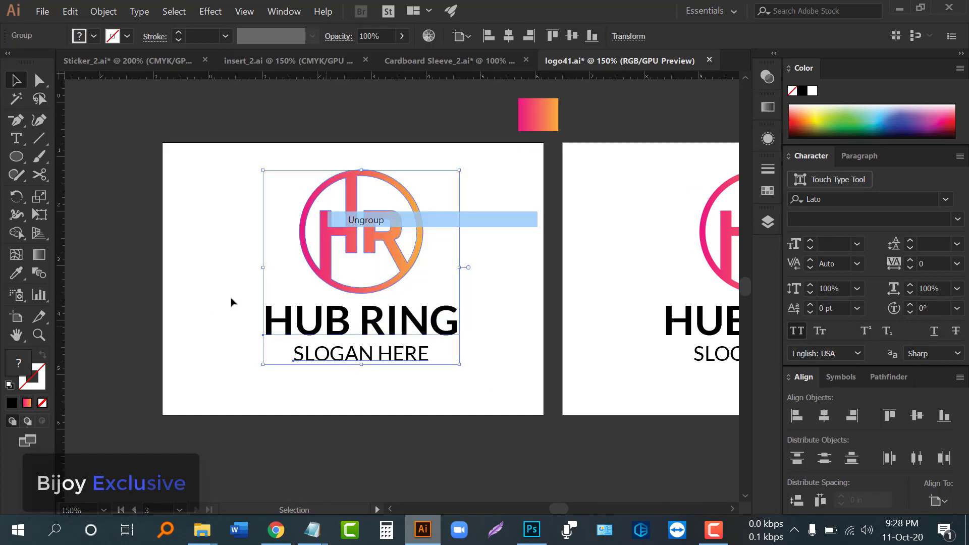
{"action": "left_click_drag", "start_coordinate": [216, 323], "coordinate": [487, 372]}
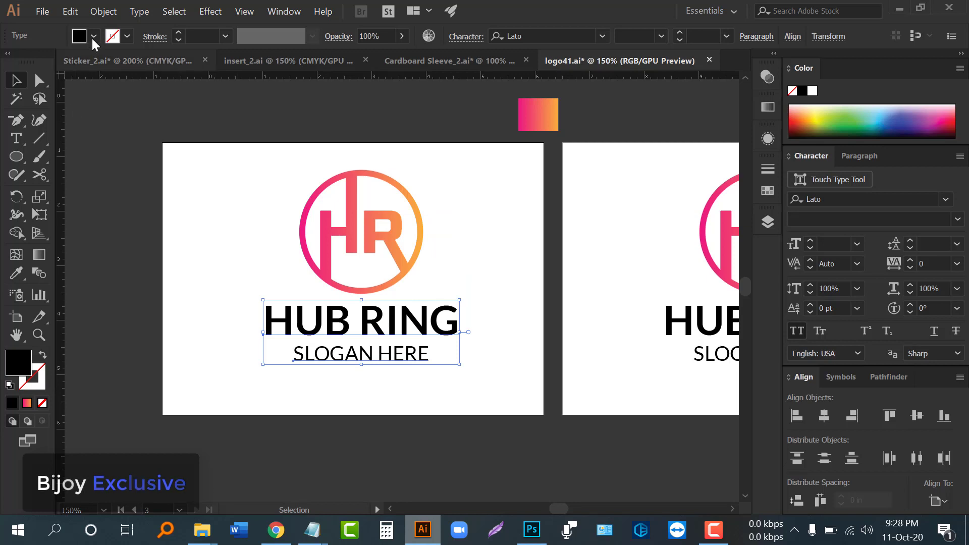
{"action": "left_click", "coordinate": [94, 37]}
{"action": "left_click", "coordinate": [24, 56]}
{"action": "left_click", "coordinate": [206, 227]}
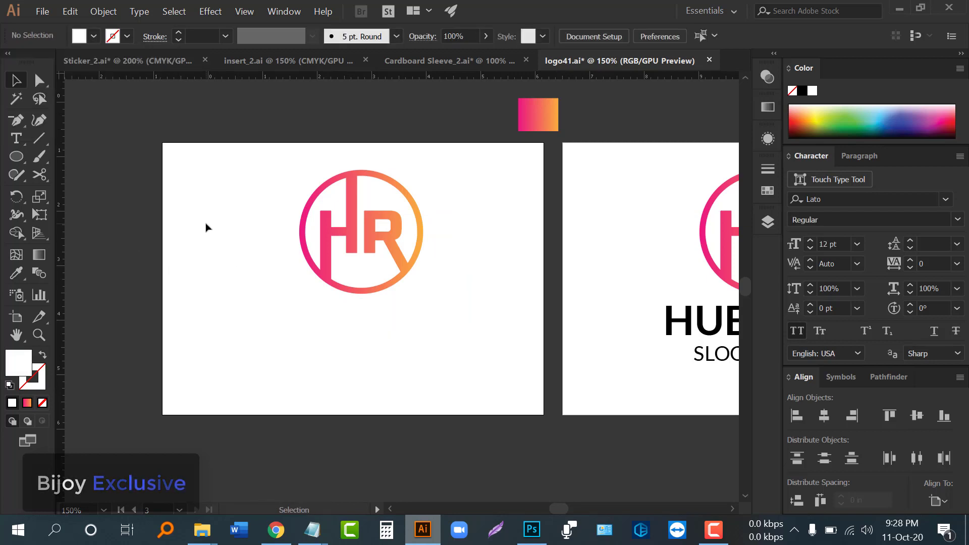
{"action": "left_click", "coordinate": [43, 11]}
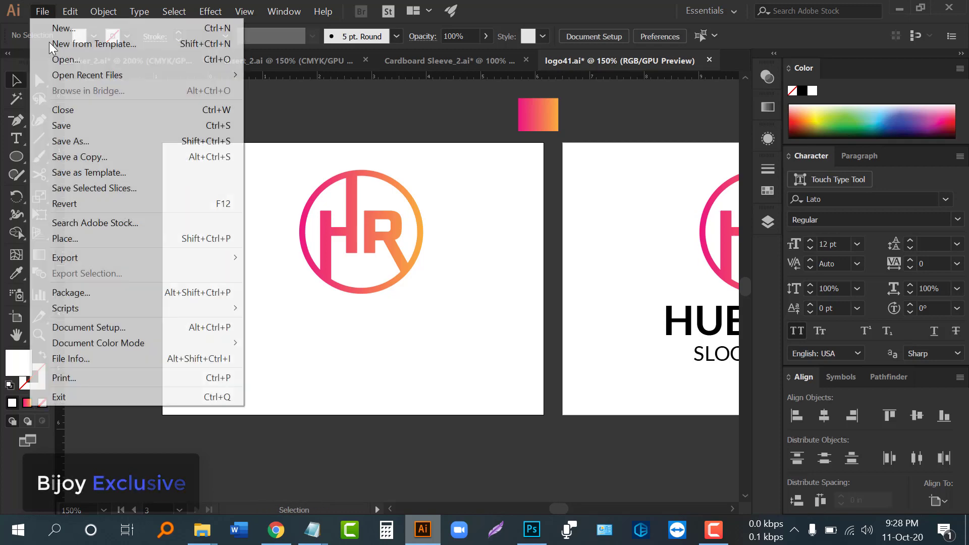
{"action": "mouse_move", "coordinate": [66, 257]}
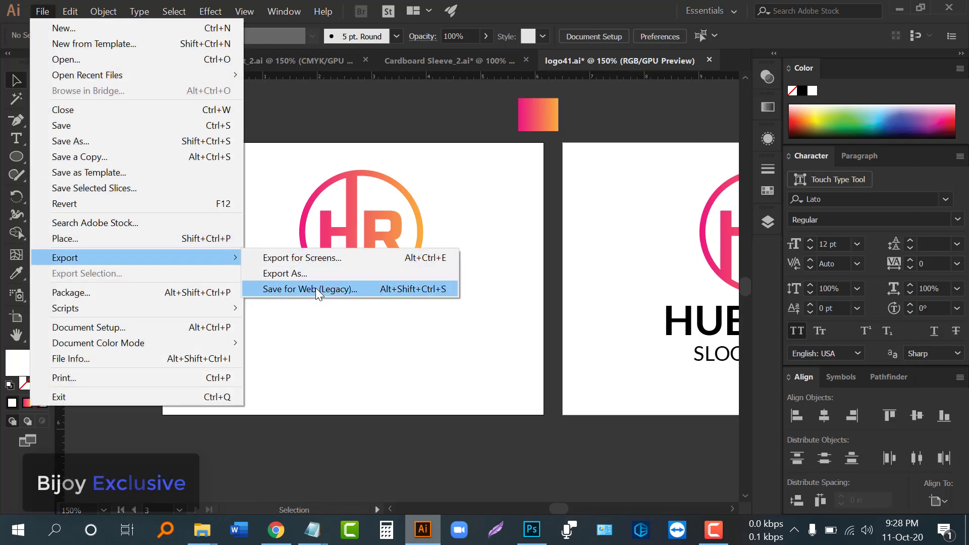
- Set up a Save for Web (Legacy) export as transparent PNG-24 for logo41.png
{"action": "left_click", "coordinate": [316, 289]}
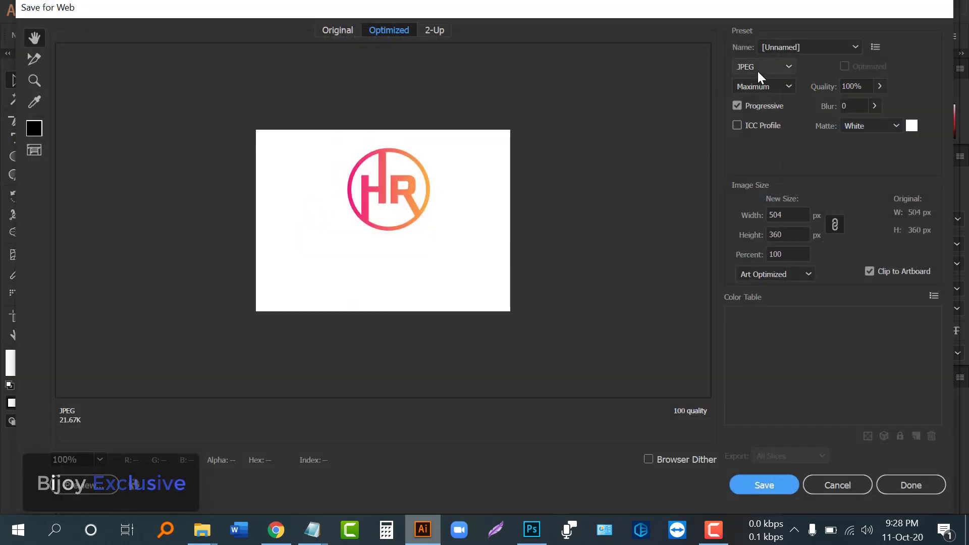
{"action": "left_click", "coordinate": [763, 66]}
{"action": "left_click", "coordinate": [763, 133]}
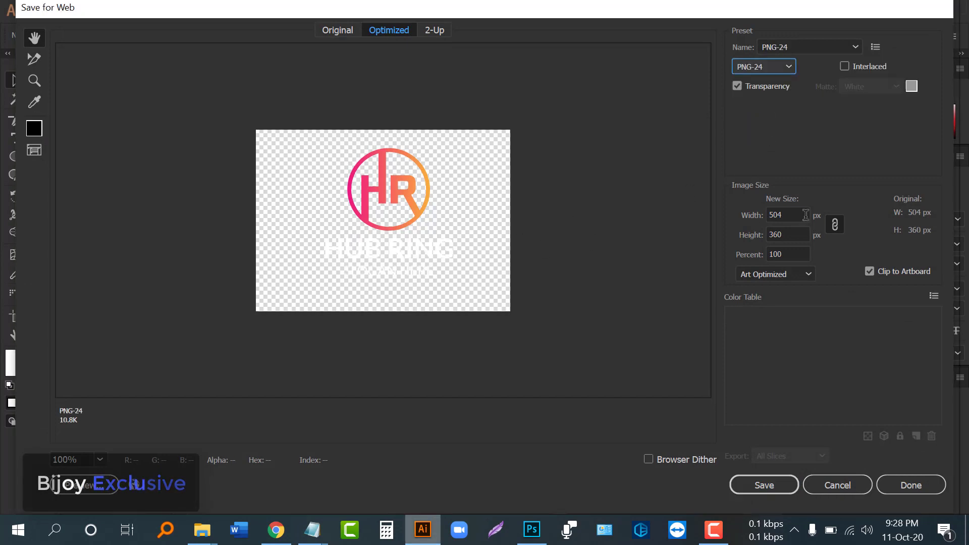
{"action": "left_click_drag", "start_coordinate": [805, 216], "coordinate": [717, 215]}
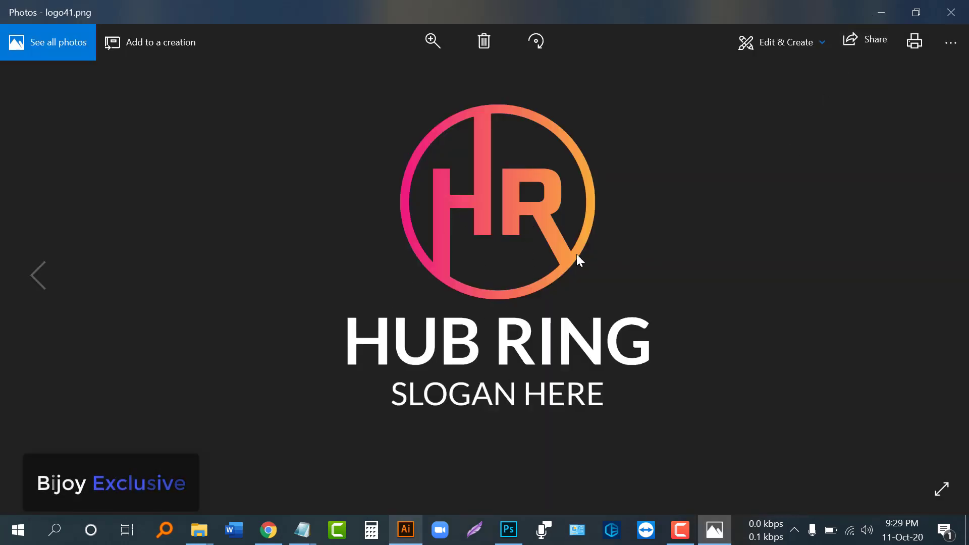
- Open logo41.png from Windows Photos in Adobe Photoshop CC 2019
{"action": "right_click", "coordinate": [511, 217]}
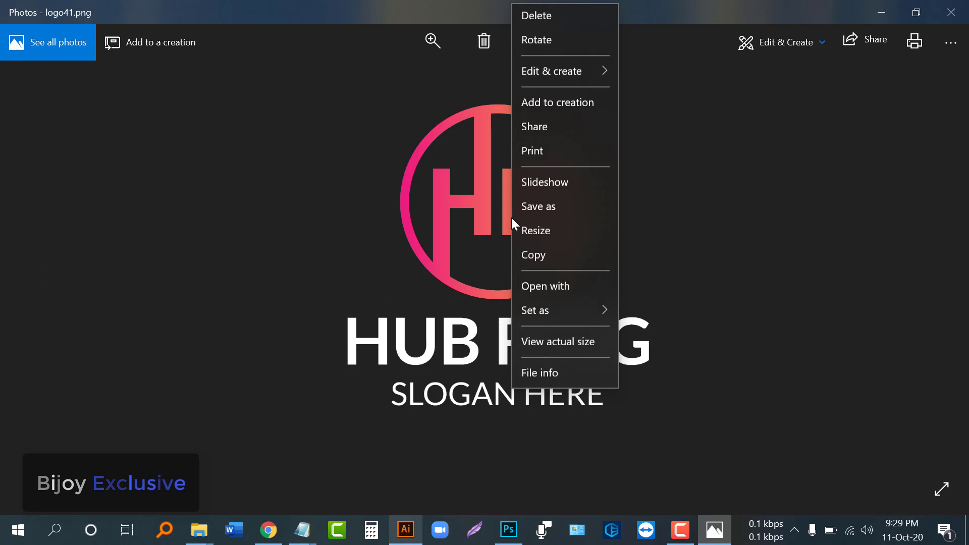
{"action": "left_click", "coordinate": [560, 291]}
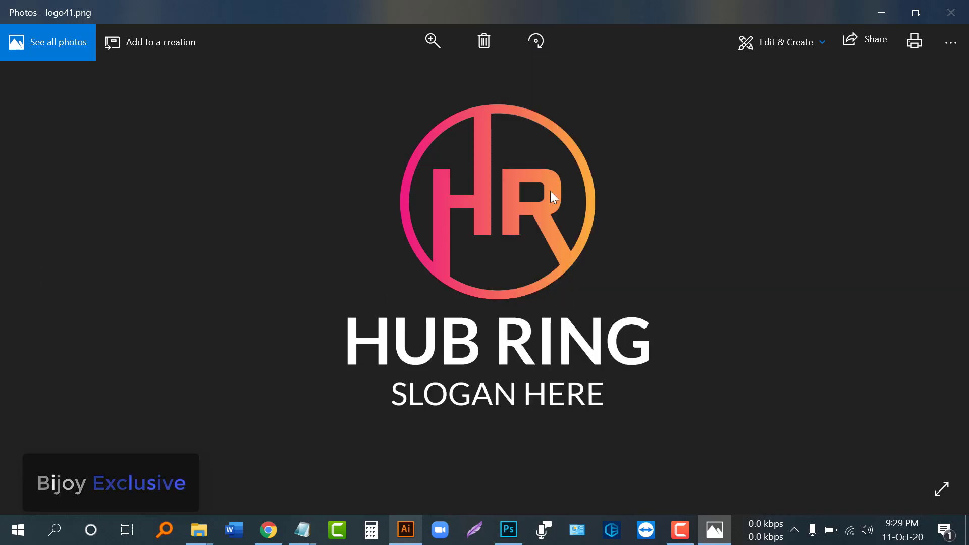
{"action": "left_click", "coordinate": [166, 222]}
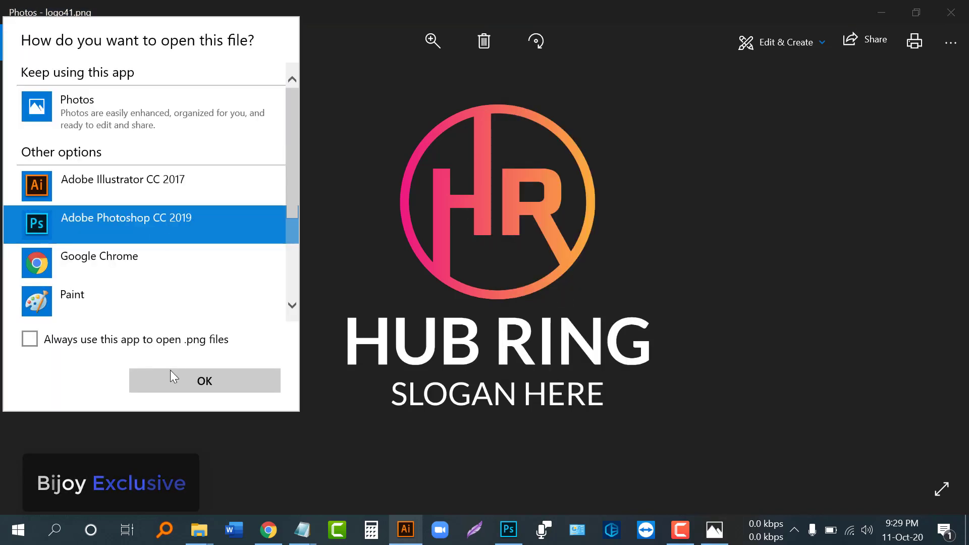
{"action": "left_click", "coordinate": [175, 380]}
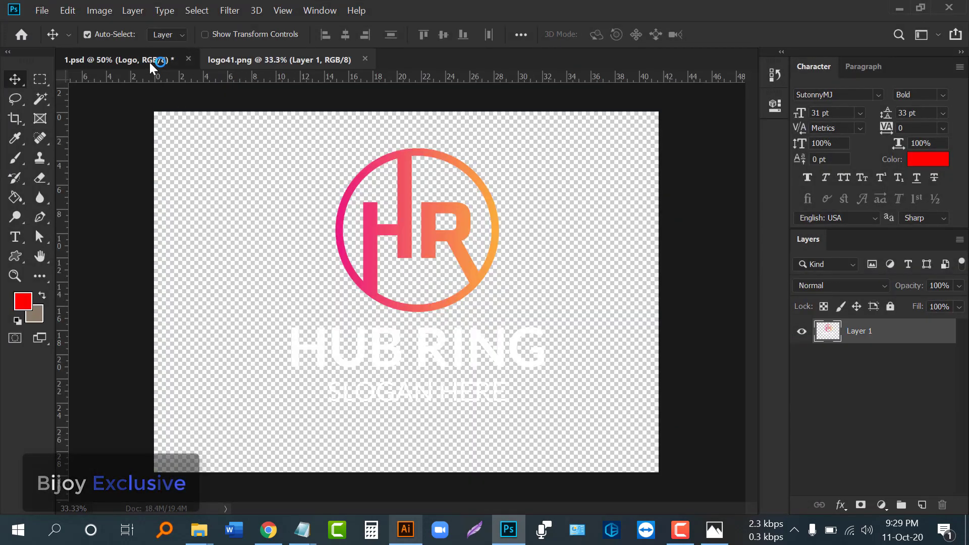
- Open the 1.psd PlaceHolder smart object and hide the old Hbalancing logo layer
{"action": "left_click", "coordinate": [151, 61]}
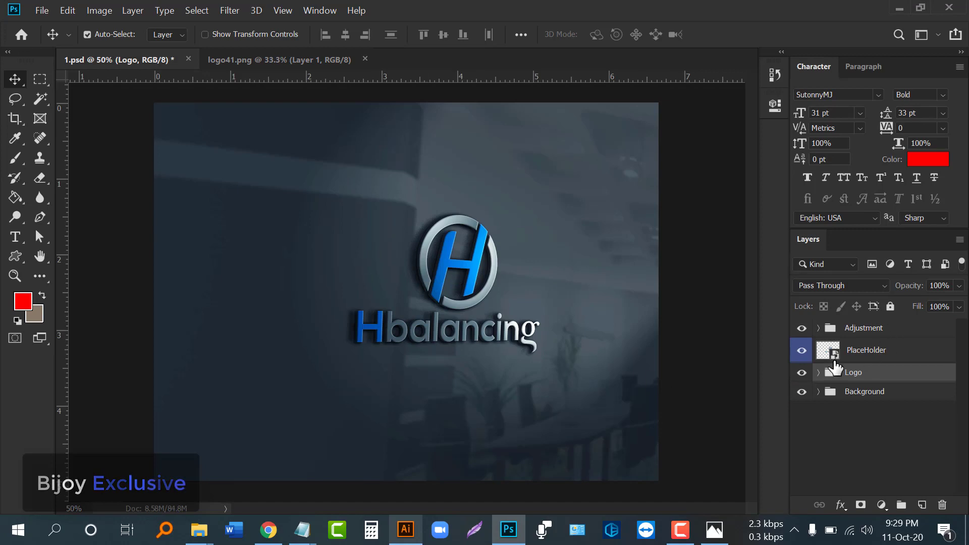
{"action": "left_click", "coordinate": [857, 358]}
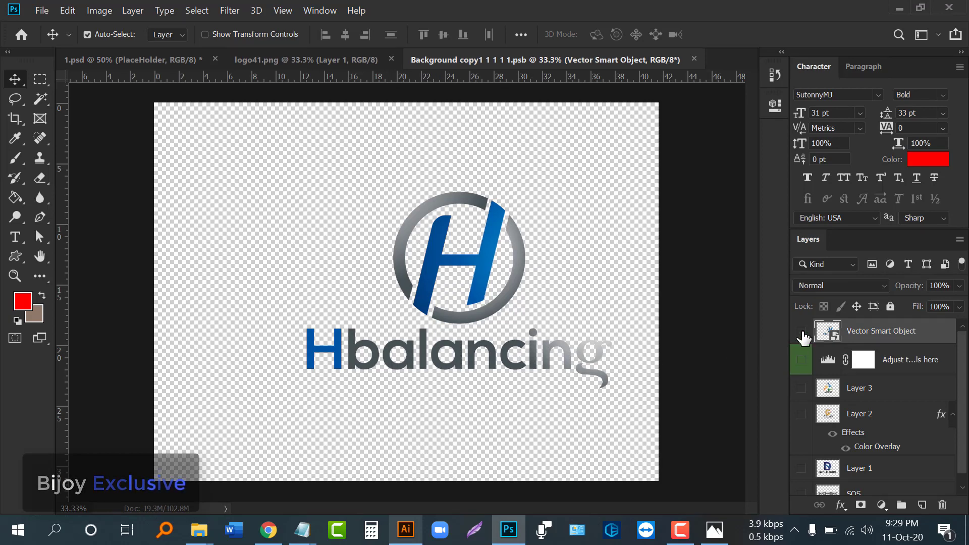
{"action": "left_click", "coordinate": [803, 337]}
- Drag the logo41.png HR logo into the placeholder, position it, and save the contents
{"action": "left_click", "coordinate": [298, 60]}
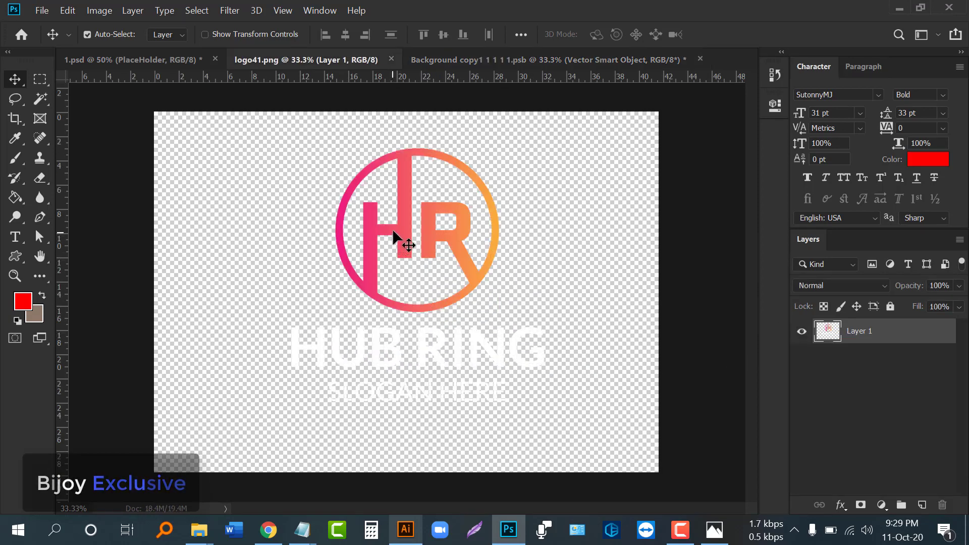
{"action": "left_click_drag", "start_coordinate": [394, 232], "coordinate": [405, 318]}
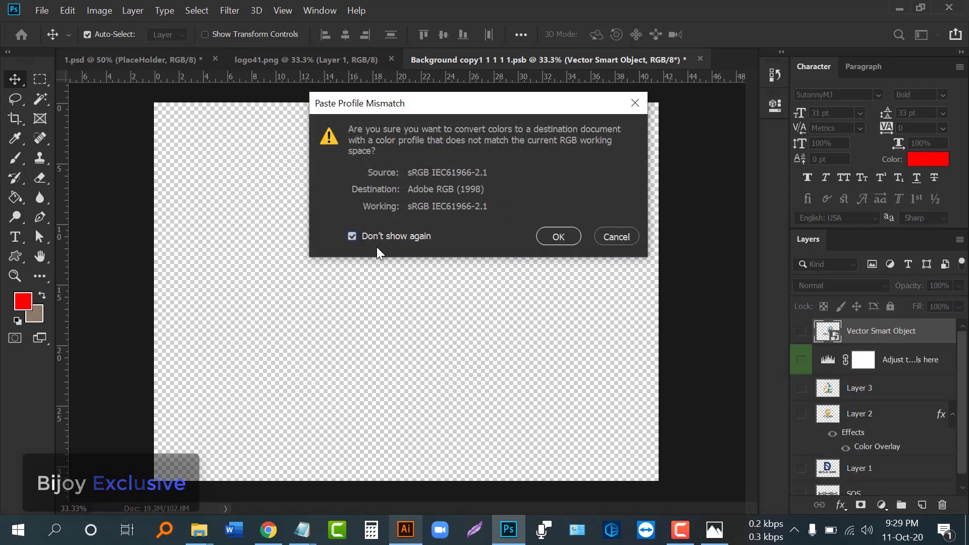
{"action": "left_click", "coordinate": [556, 237]}
{"action": "left_click_drag", "start_coordinate": [433, 351], "coordinate": [412, 325]}
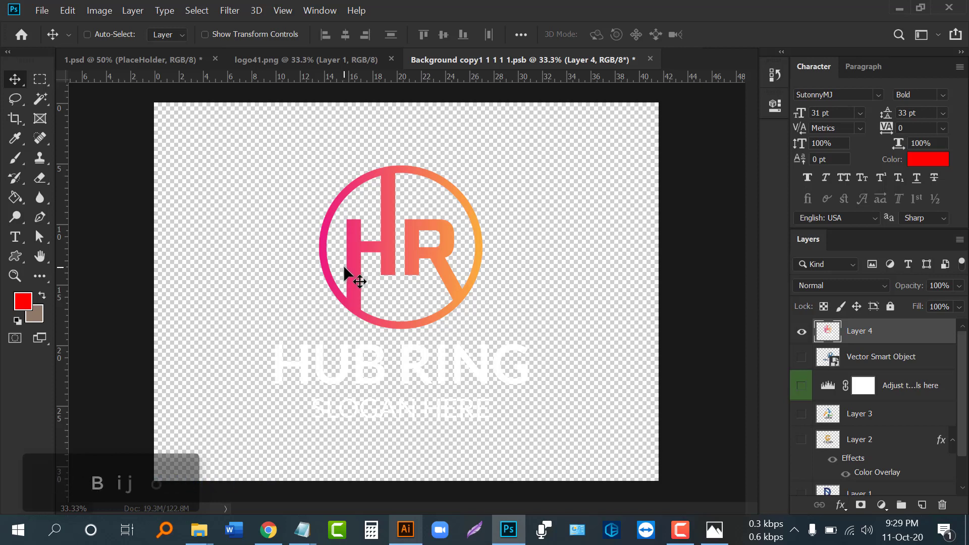
{"action": "left_click", "coordinate": [651, 60]}
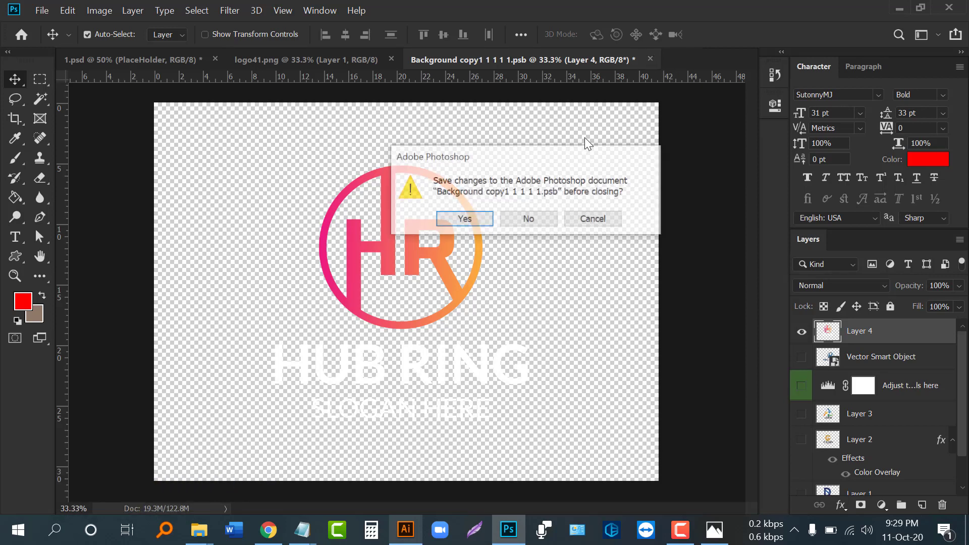
{"action": "left_click", "coordinate": [449, 225]}
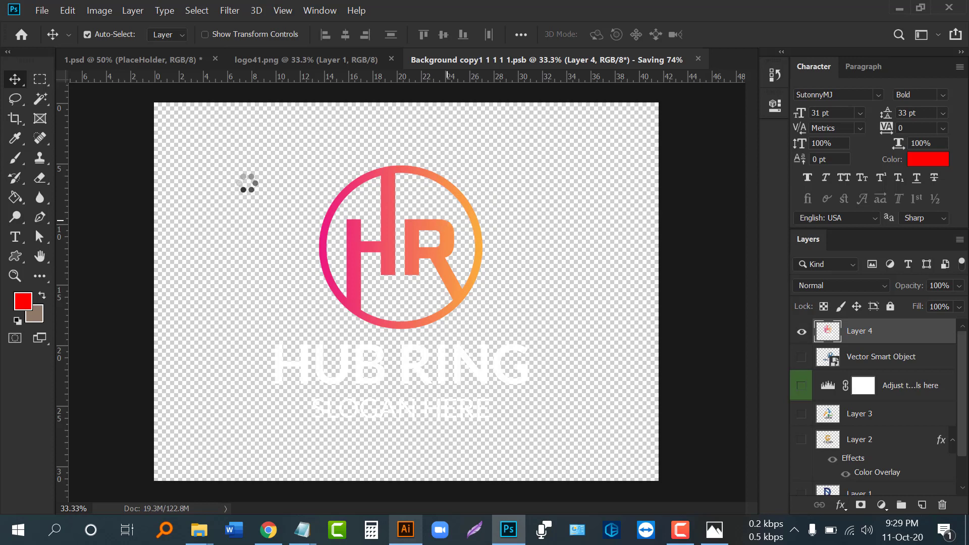
- Zoom out and back in on 1.psd to inspect the placed HR logo on the wall
{"action": "left_click", "coordinate": [174, 60]}
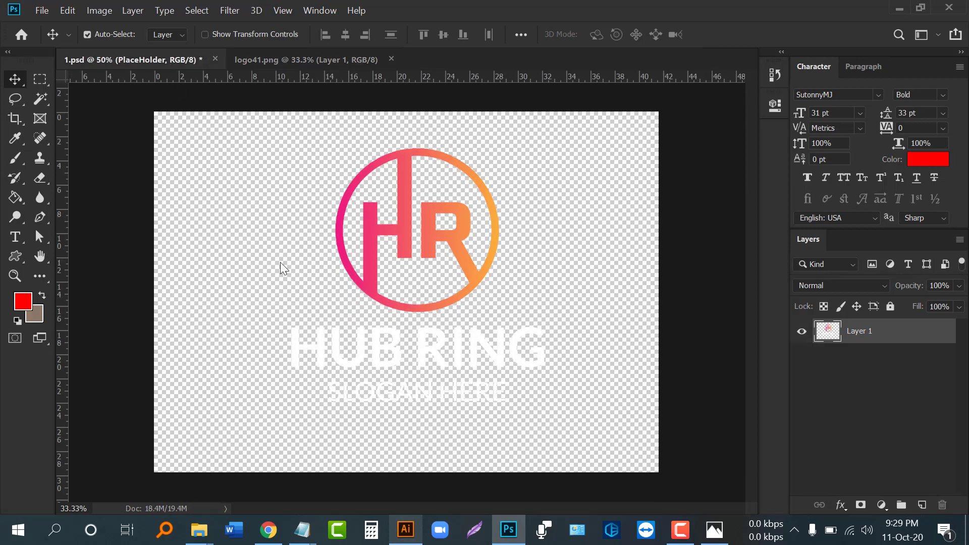
{"action": "scroll", "coordinate": [421, 358], "scroll_direction": "down", "scroll_amount": 2}
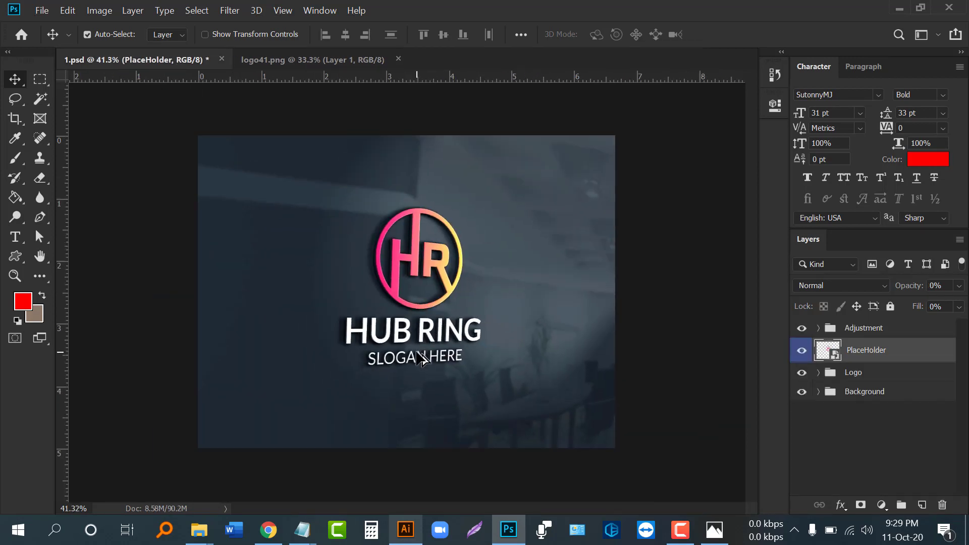
{"action": "scroll", "coordinate": [418, 353], "scroll_direction": "down", "scroll_amount": 1}
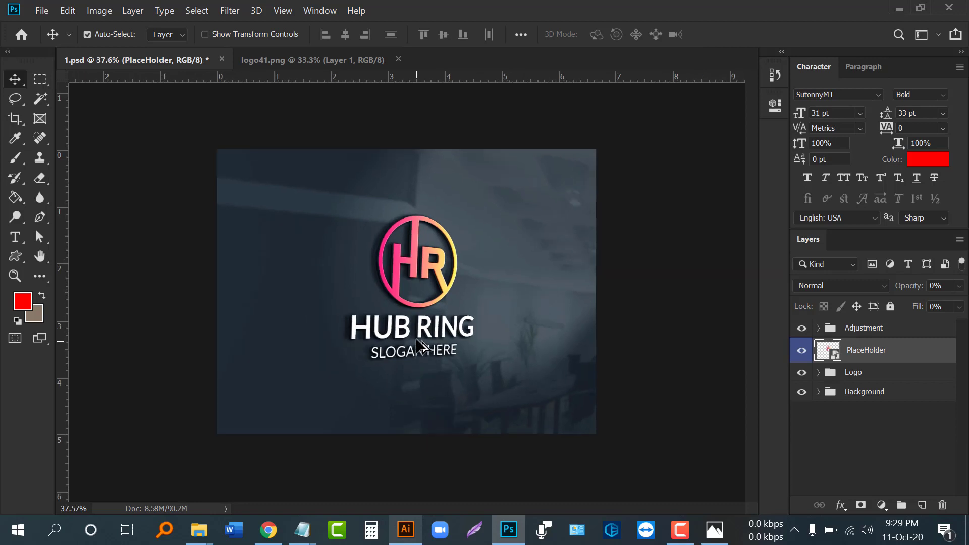
{"action": "scroll", "coordinate": [418, 347], "scroll_direction": "up", "scroll_amount": 3}
{"action": "scroll", "coordinate": [421, 333], "scroll_direction": "up", "scroll_amount": 1}
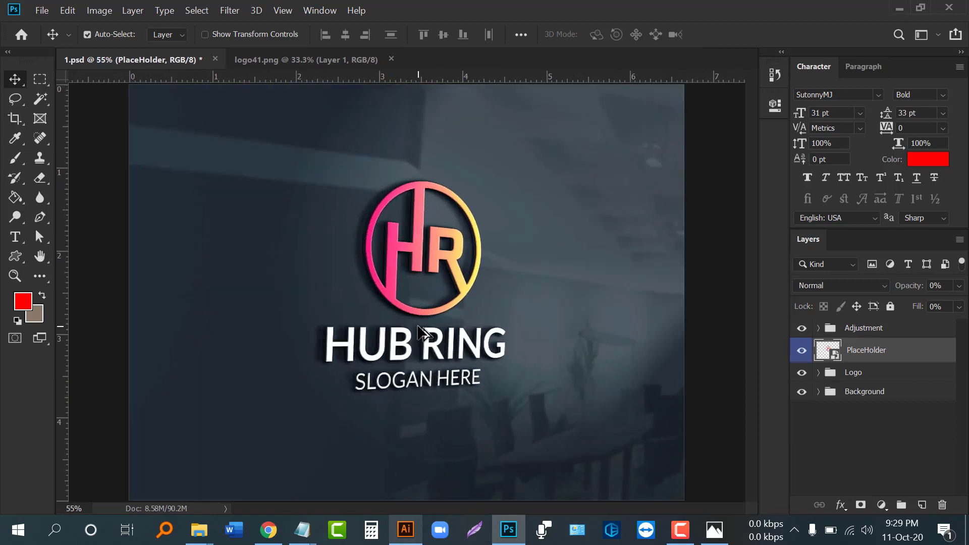